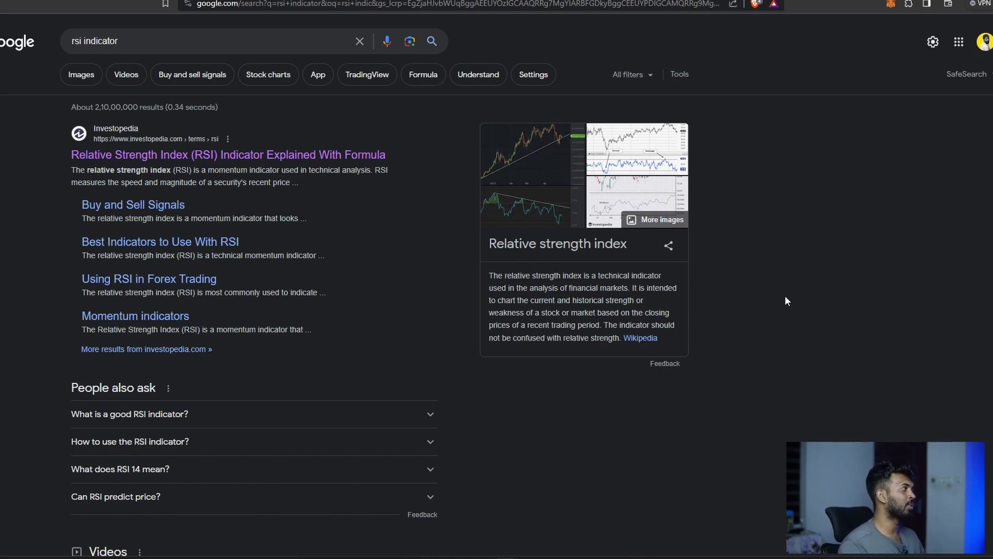
# - Switch to the TradingView Bitcoin / TetherUS chart and bring the 8 to 10 September candles into view
pyautogui.hotkey('ctrl', 'Tab')
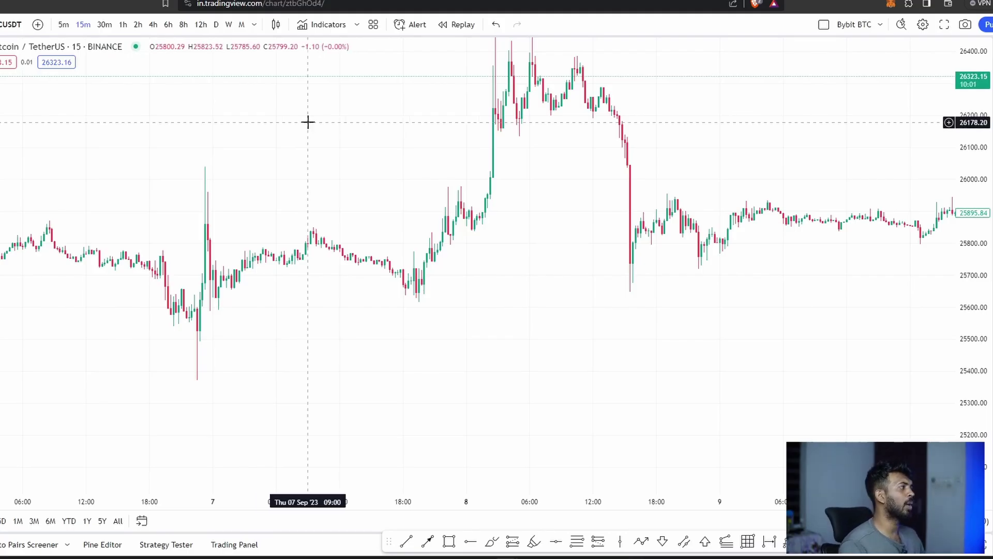
pyautogui.moveTo(308, 122); pyautogui.dragTo(162, 171)
pyautogui.rightClick(162, 170)
pyautogui.click(525, 152)
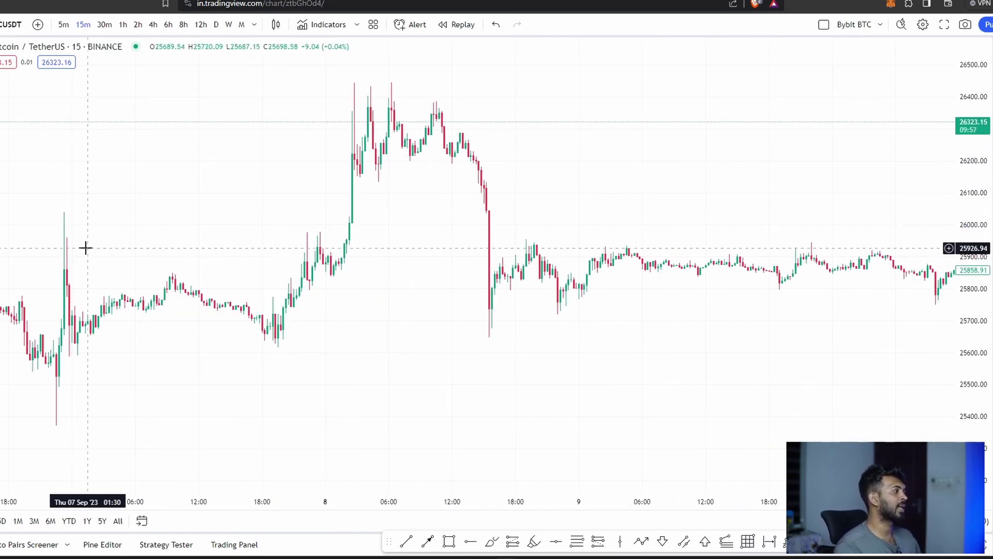
pyautogui.moveTo(652, 341); pyautogui.dragTo(459, 359)
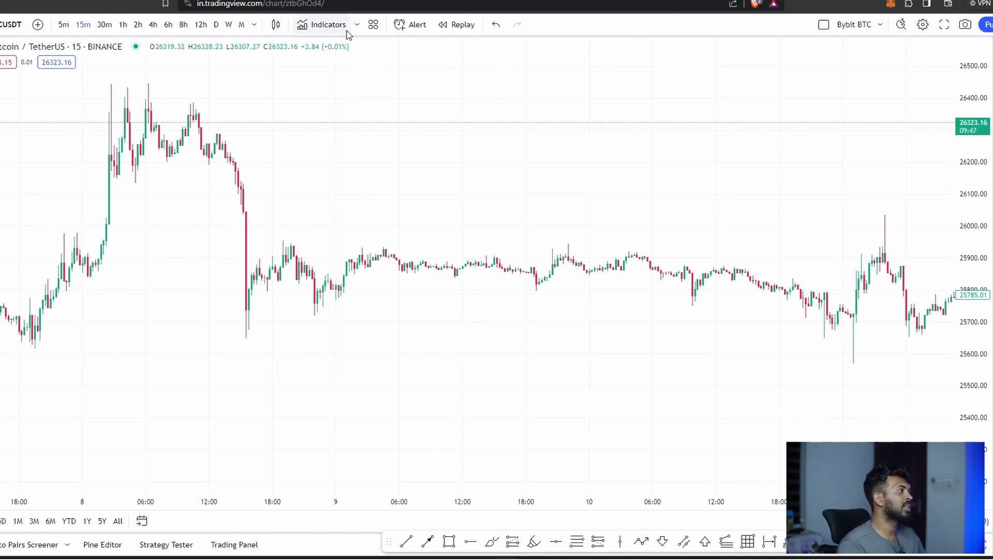
# - Search the indicator library for "rsi" and add the Relative Strength Index to the chart
pyautogui.click(321, 25)
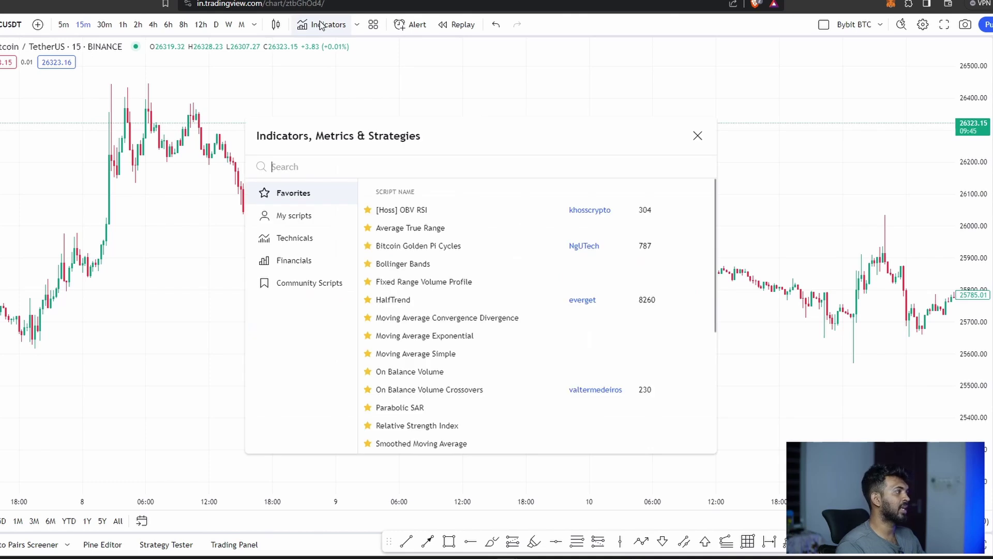
pyautogui.press('Escape')
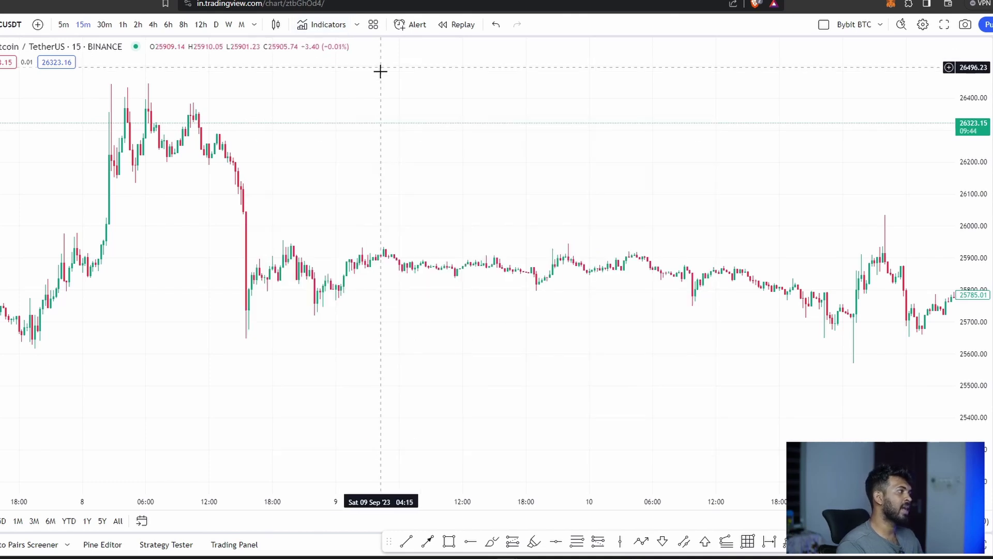
pyautogui.click(345, 28)
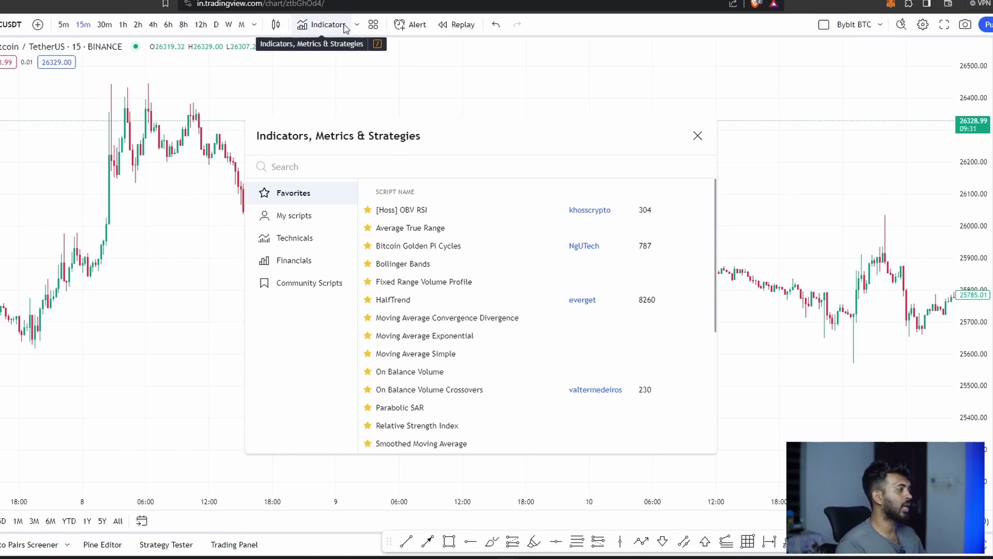
pyautogui.write('rsi')
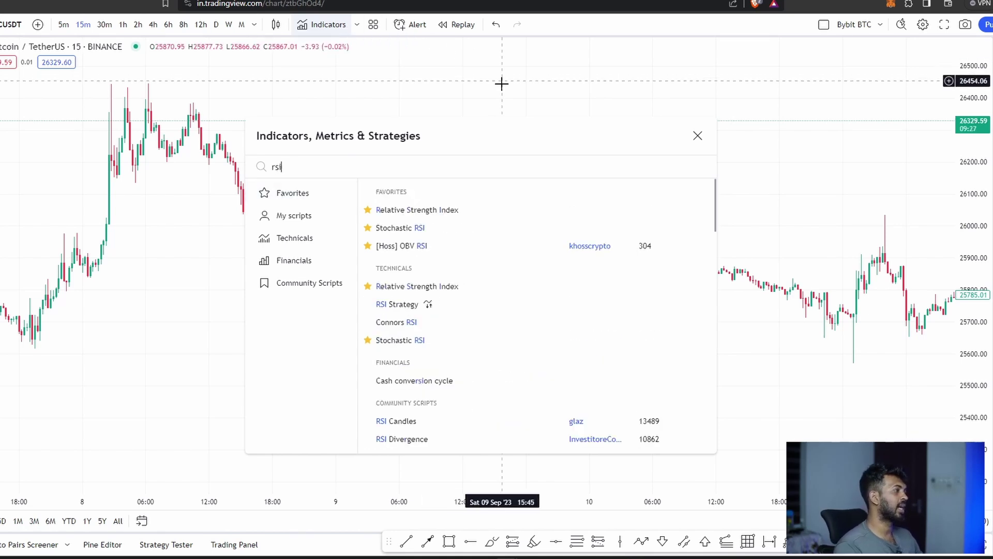
pyautogui.click(455, 211)
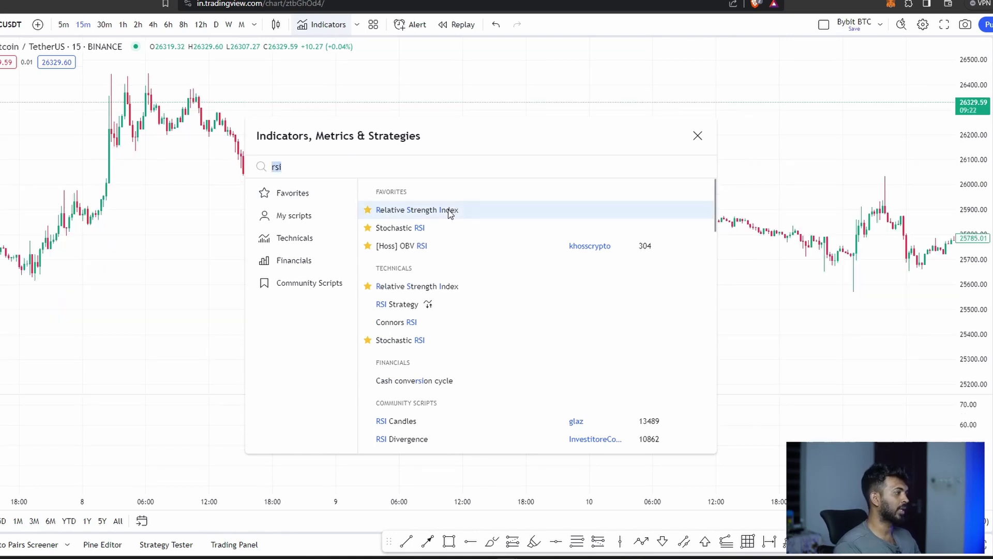
pyautogui.click(697, 136)
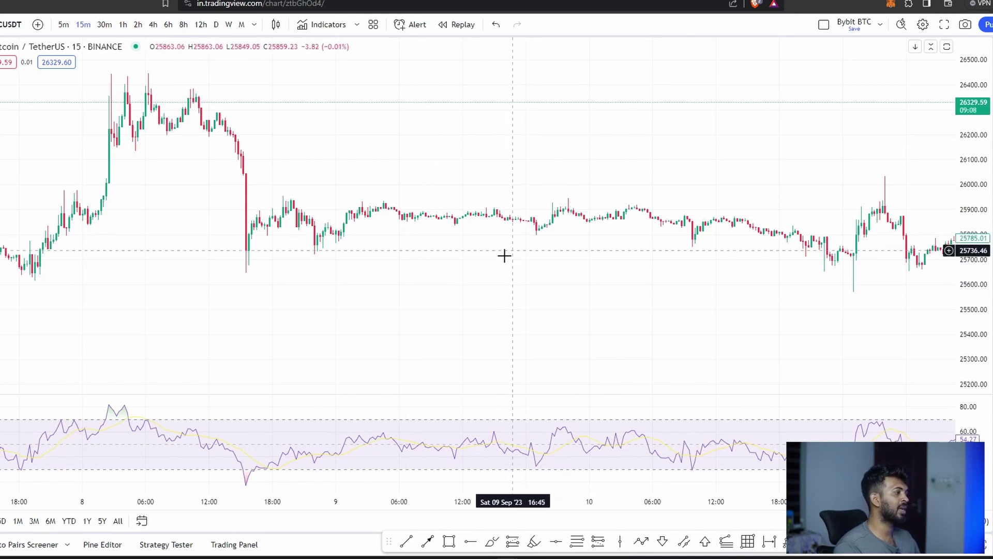
# - Maximize and restore the price pane, and do the same with the RSI pane
pyautogui.doubleClick(497, 270)
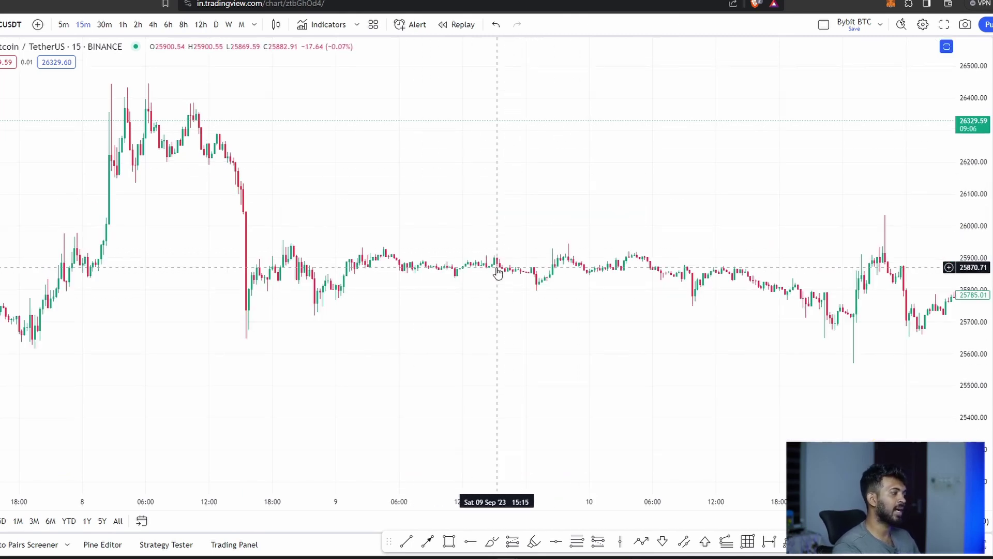
pyautogui.doubleClick(495, 307)
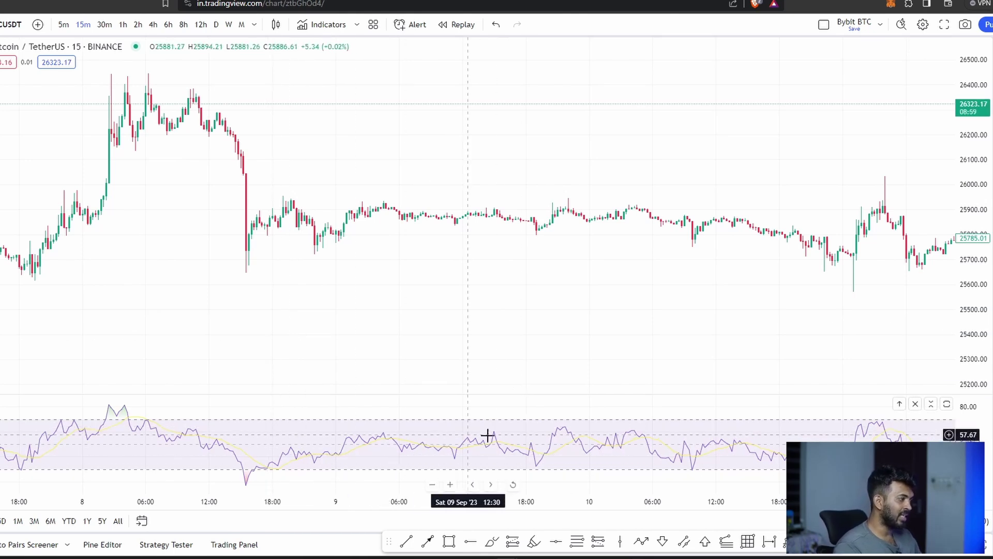
pyautogui.doubleClick(521, 408)
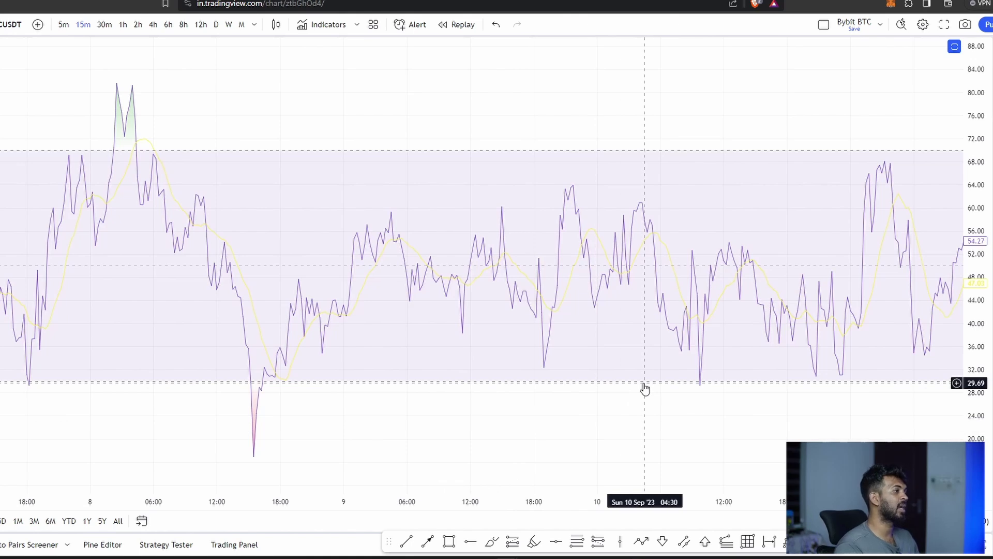
pyautogui.doubleClick(711, 106)
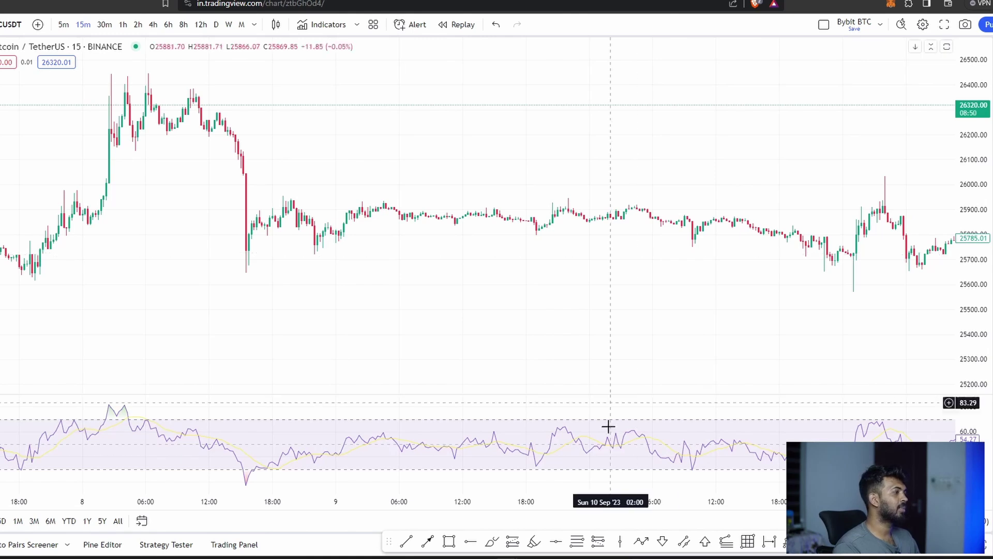
# - Maximize the RSI pane and adjust its scale and time range to show the full 0–100 range up to the latest data
pyautogui.moveTo(640, 363); pyautogui.dragTo(571, 332)
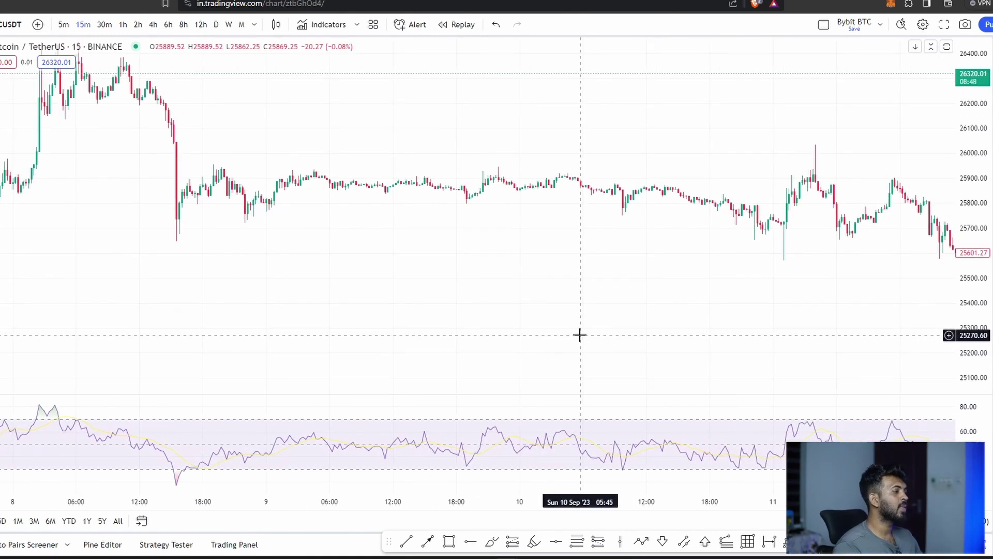
pyautogui.doubleClick(461, 409)
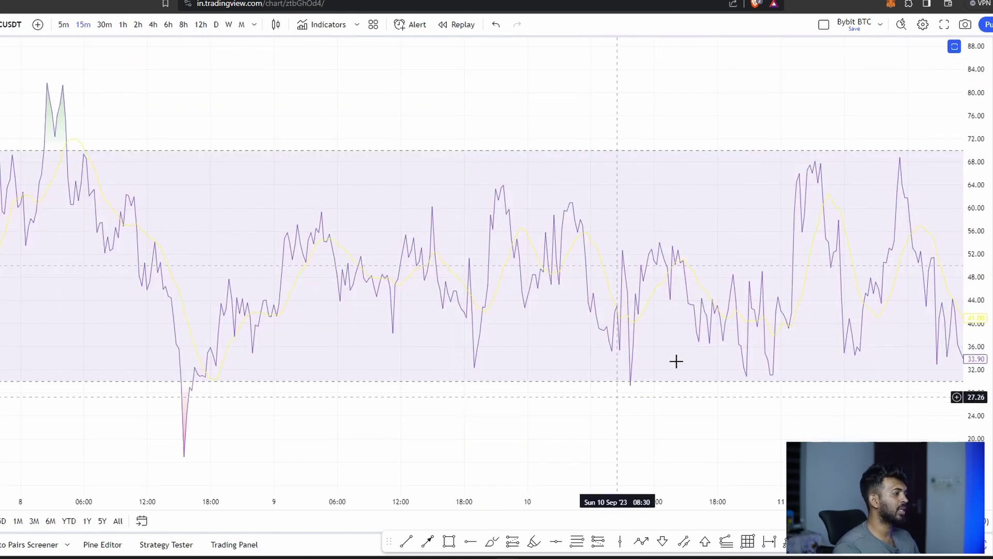
pyautogui.moveTo(977, 294); pyautogui.dragTo(977, 316)
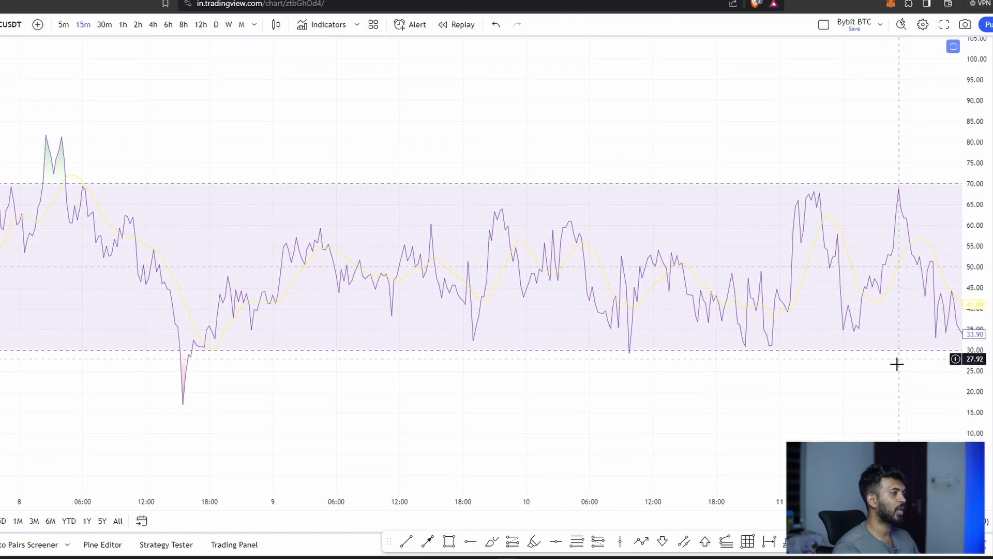
pyautogui.moveTo(895, 361); pyautogui.dragTo(747, 380)
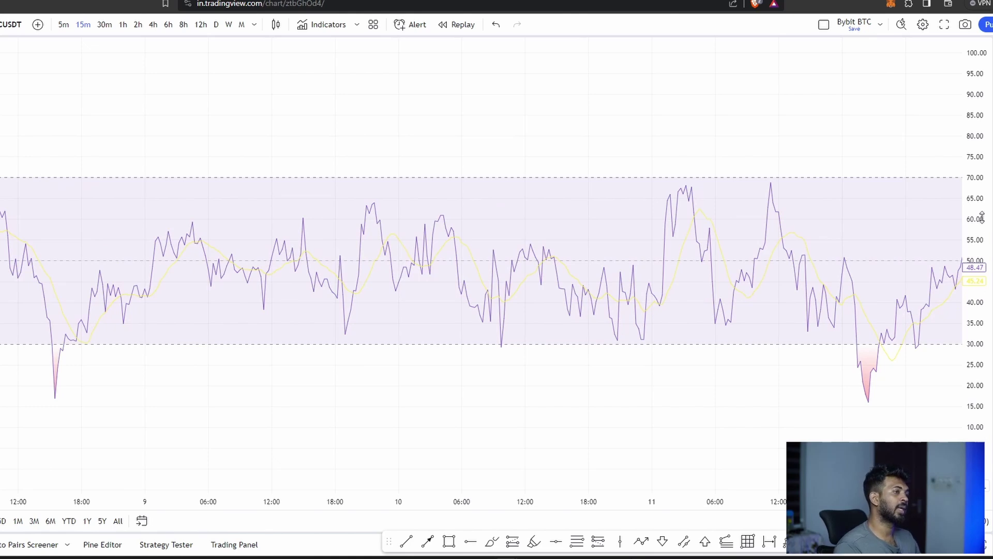
pyautogui.moveTo(982, 271); pyautogui.dragTo(977, 396)
pyautogui.moveTo(927, 438); pyautogui.dragTo(924, 395)
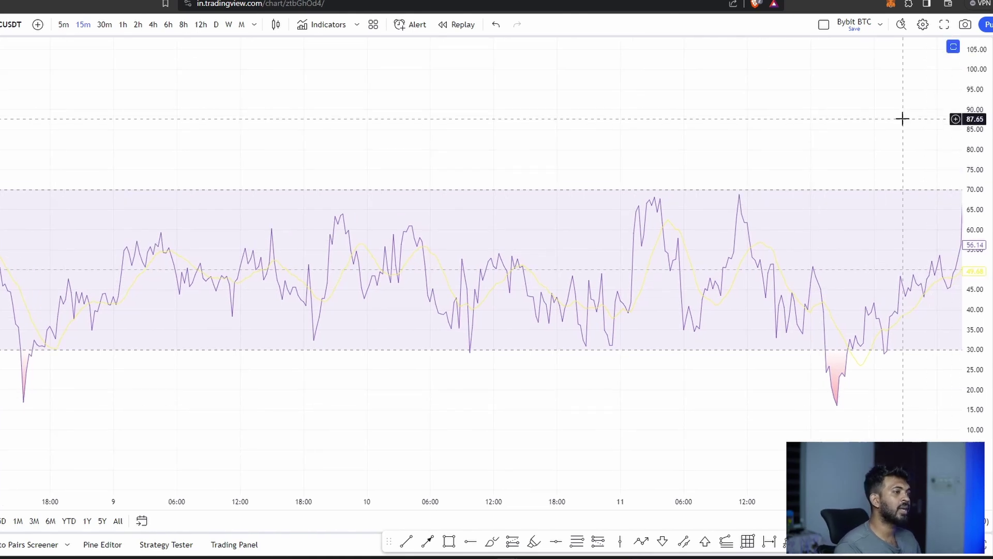
pyautogui.moveTo(902, 117); pyautogui.dragTo(860, 129)
pyautogui.moveTo(862, 295)
pyautogui.mouseDown()
pyautogui.moveTo(871, 305)
pyautogui.moveTo(581, 286)
pyautogui.moveTo(437, 292)
pyautogui.mouseUp()
pyautogui.moveTo(832, 311)
pyautogui.mouseDown()
pyautogui.moveTo(752, 322)
pyautogui.moveTo(459, 314)
pyautogui.mouseUp()
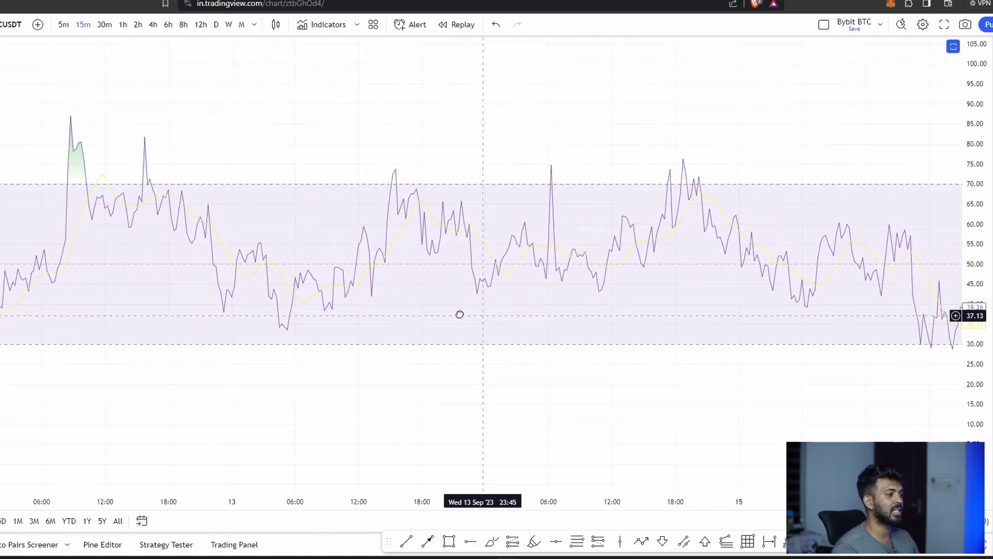
pyautogui.moveTo(911, 322); pyautogui.dragTo(734, 311)
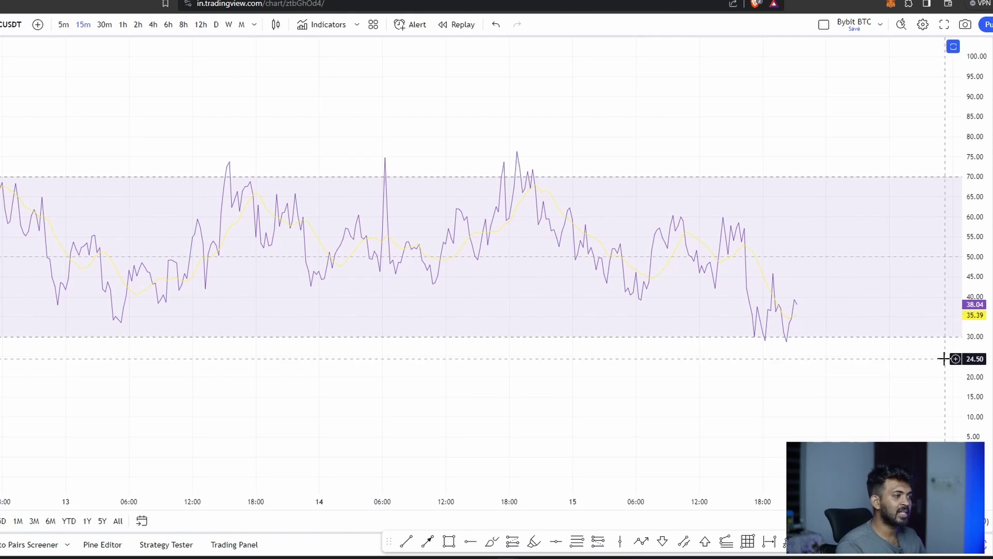
# - Hide the RSI-based MA line in the RSI indicator's style settings
pyautogui.doubleClick(767, 284)
pyautogui.click(366, 132)
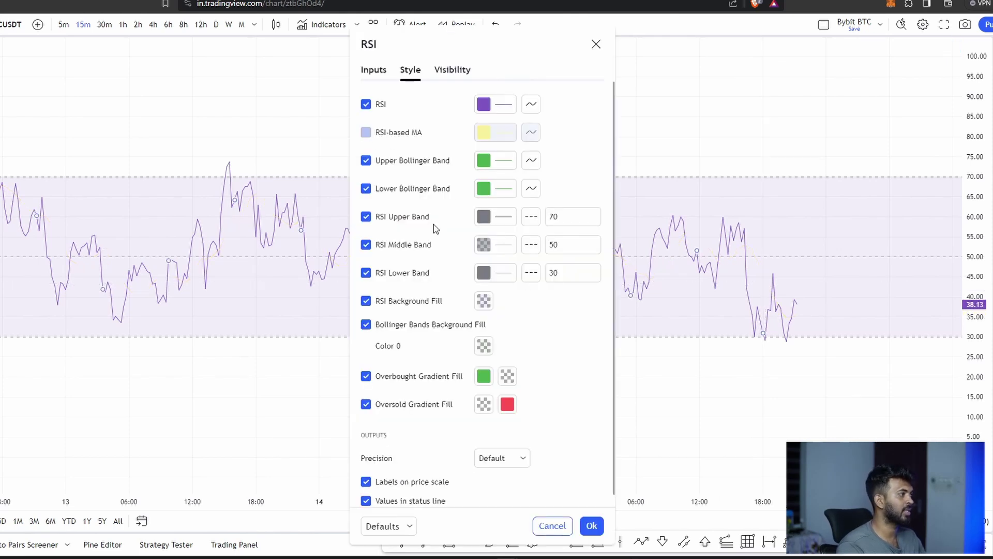
pyautogui.click(592, 526)
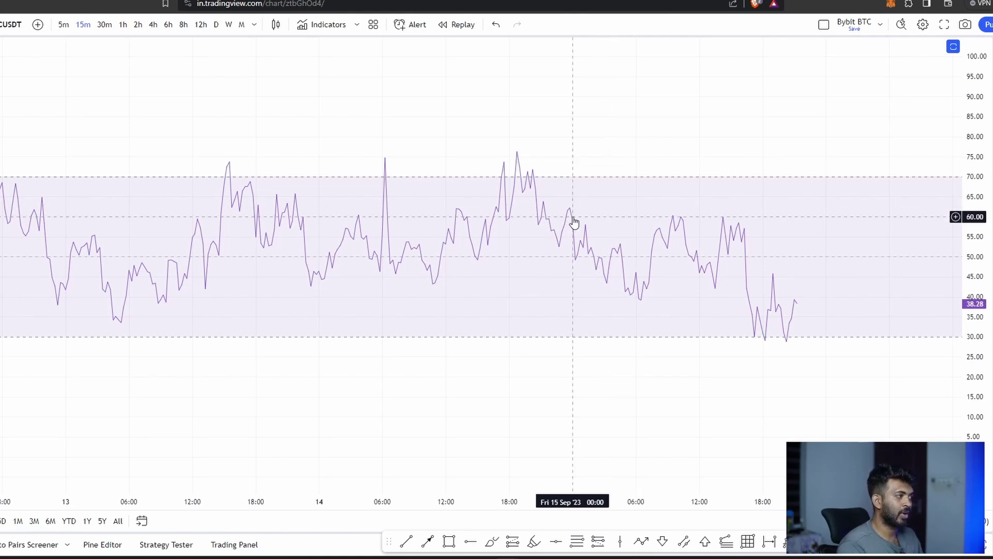
# - Reopen the RSI settings and examine the input parameters, especially the RSI Length, with the dialog moved clear of the plot
pyautogui.doubleClick(574, 222)
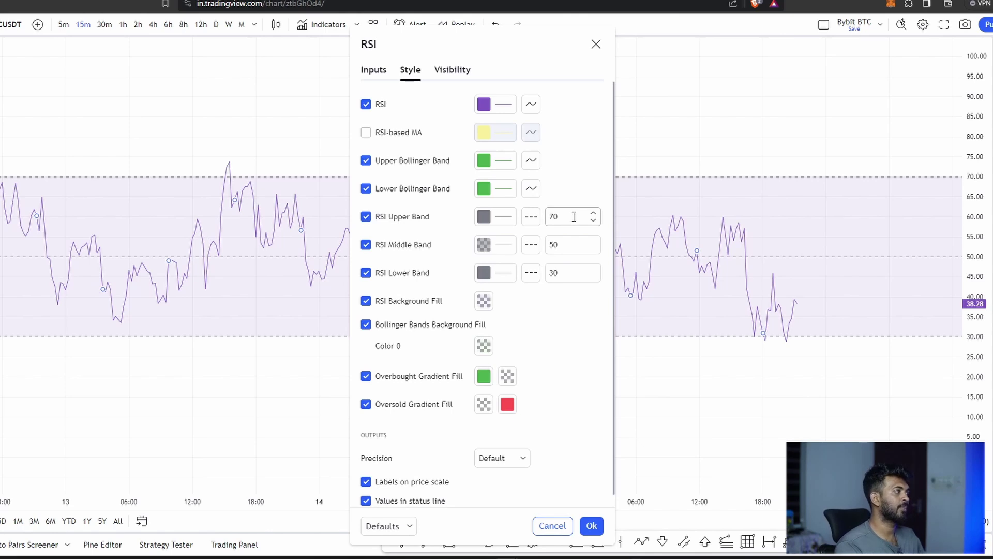
pyautogui.moveTo(492, 48); pyautogui.dragTo(582, 63)
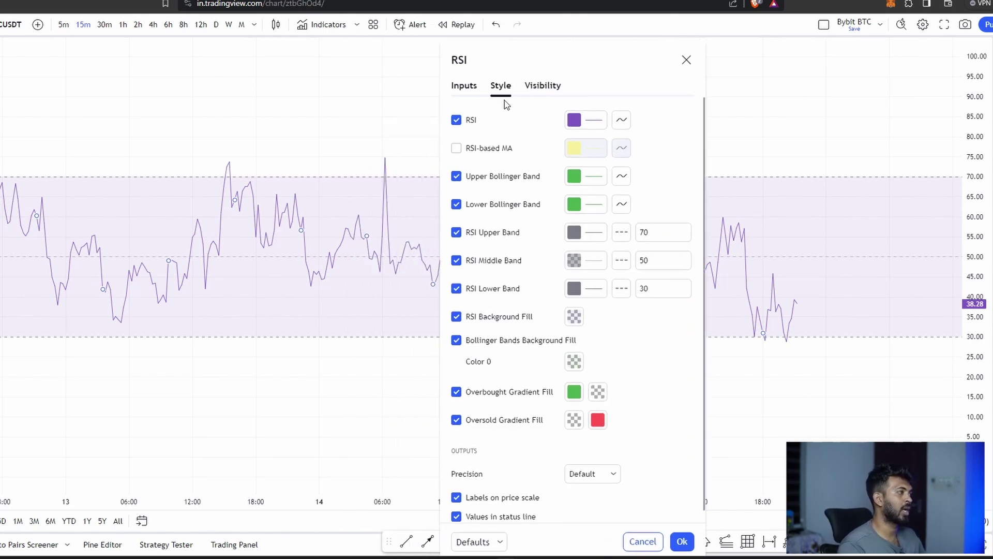
pyautogui.click(464, 85)
pyautogui.moveTo(522, 60); pyautogui.dragTo(736, 70)
pyautogui.click(736, 160)
pyautogui.moveTo(736, 159); pyautogui.dragTo(660, 165)
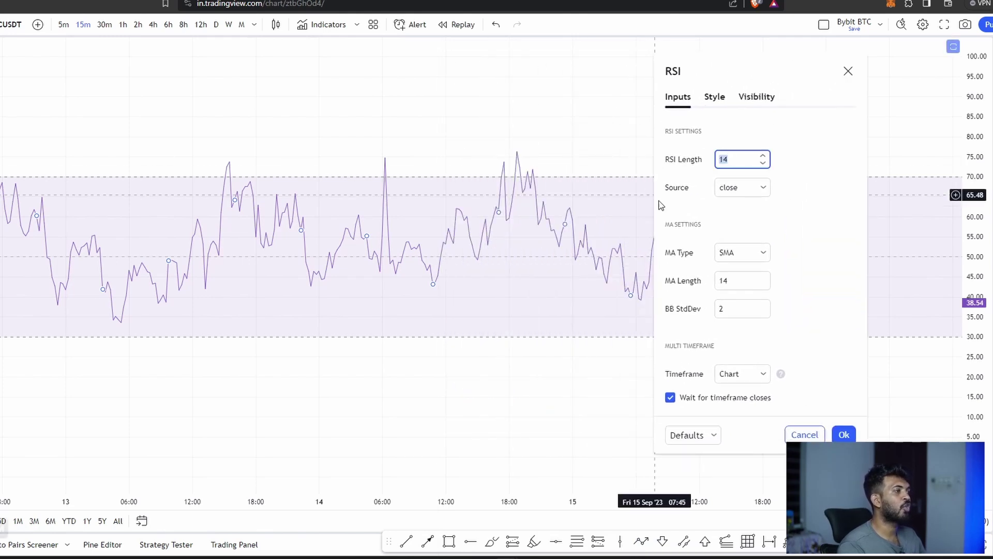
pyautogui.click(822, 184)
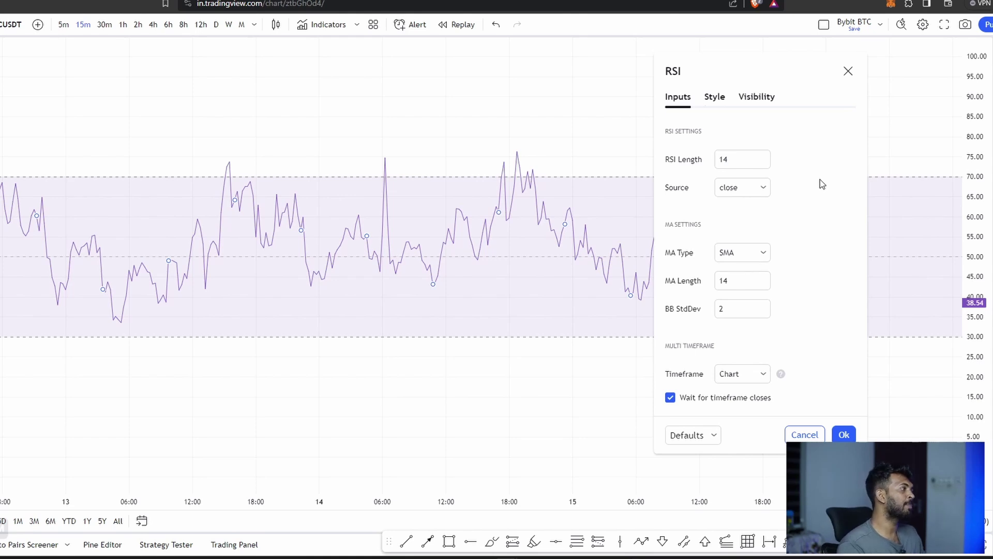
pyautogui.moveTo(743, 68); pyautogui.dragTo(805, 67)
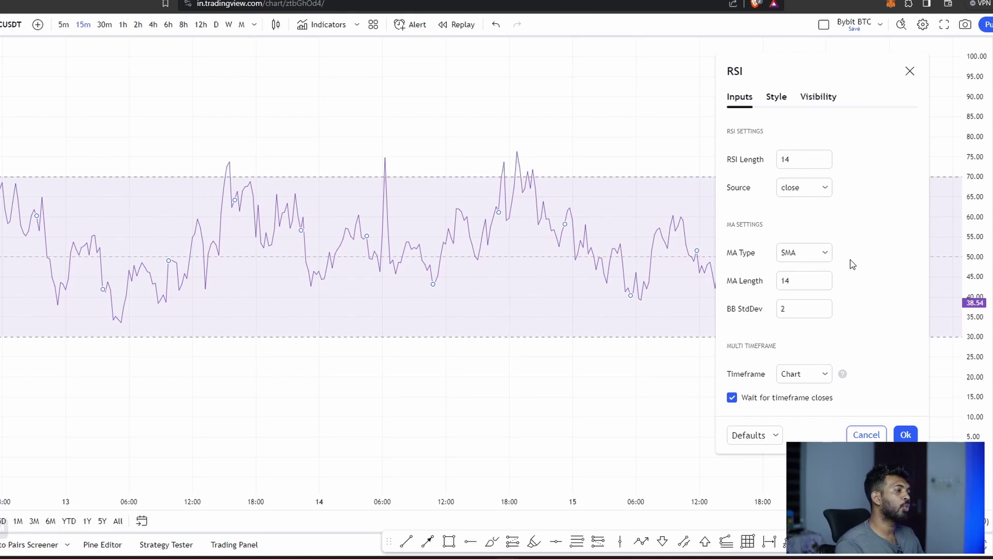
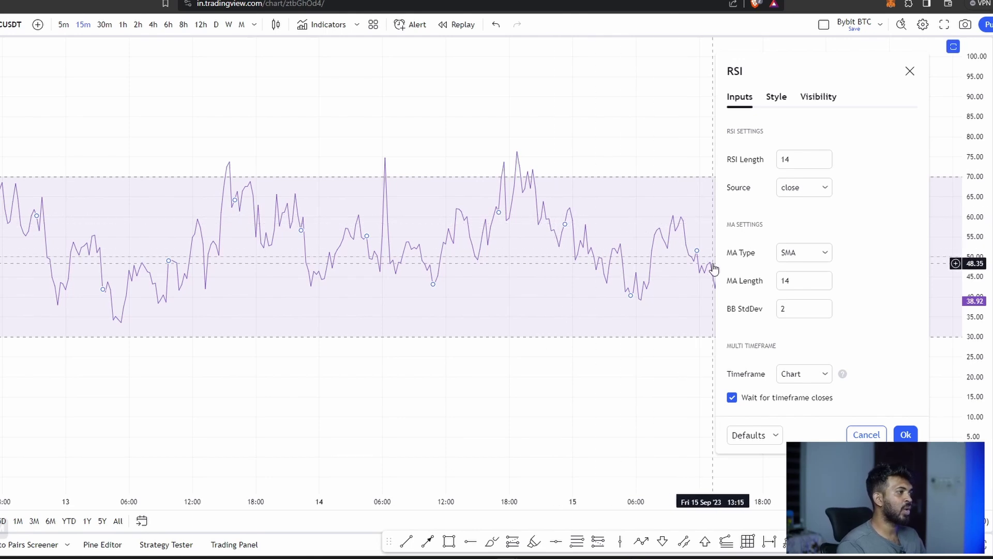
# - Set the RSI Length to 20 and rescale the RSI pane to view the resulting line
pyautogui.moveTo(794, 159); pyautogui.dragTo(756, 160)
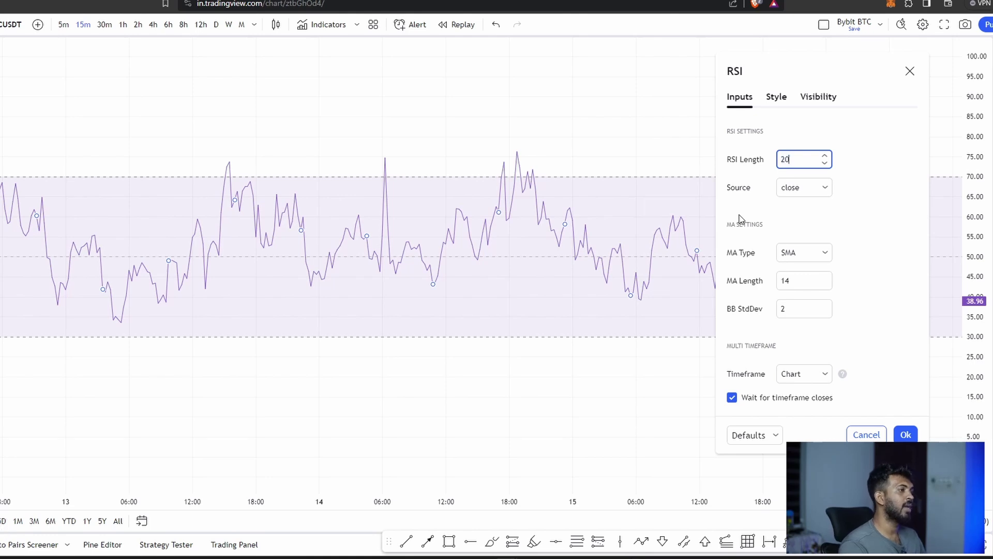
pyautogui.click(905, 434)
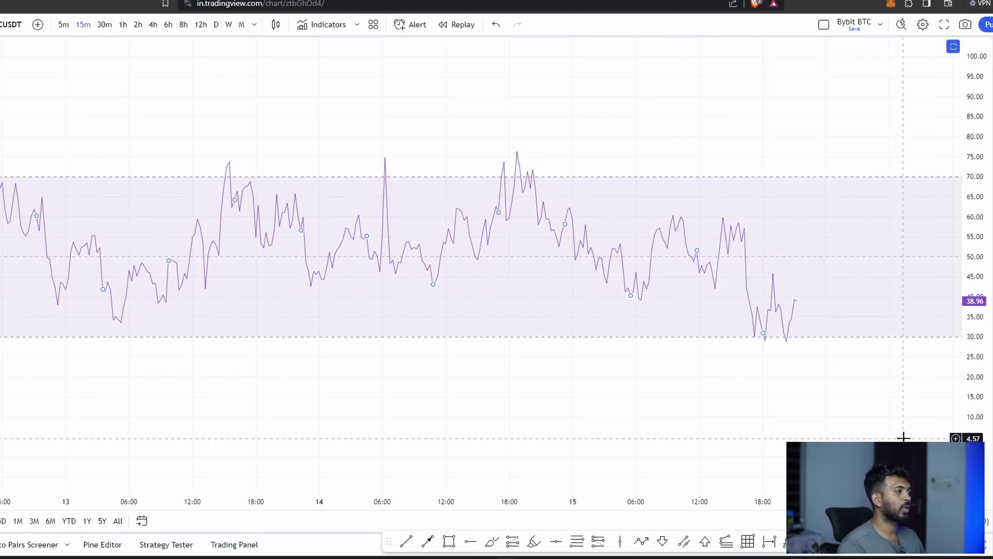
pyautogui.moveTo(968, 228); pyautogui.dragTo(965, 360)
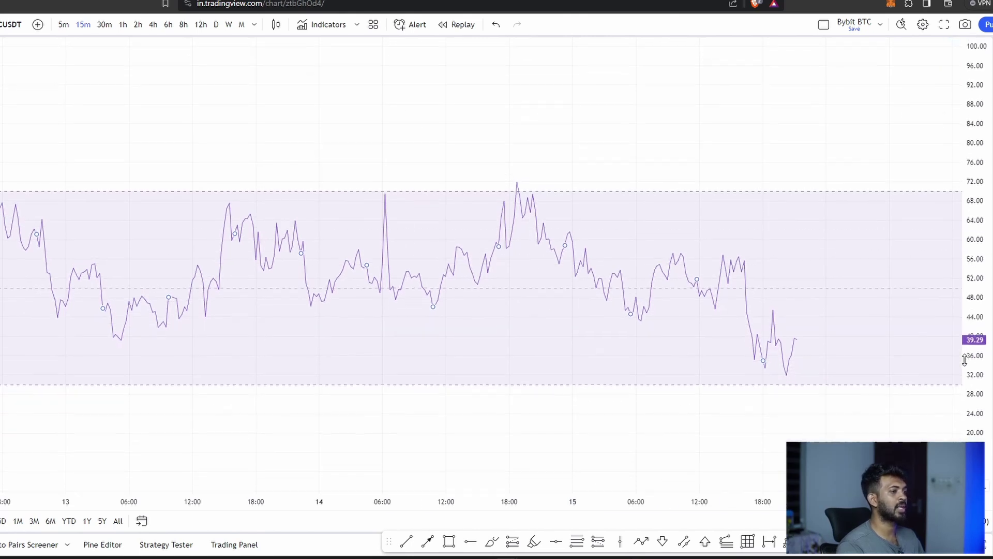
# - Set the RSI Length to 100 and view the resulting line over a longer time range
pyautogui.doubleClick(673, 267)
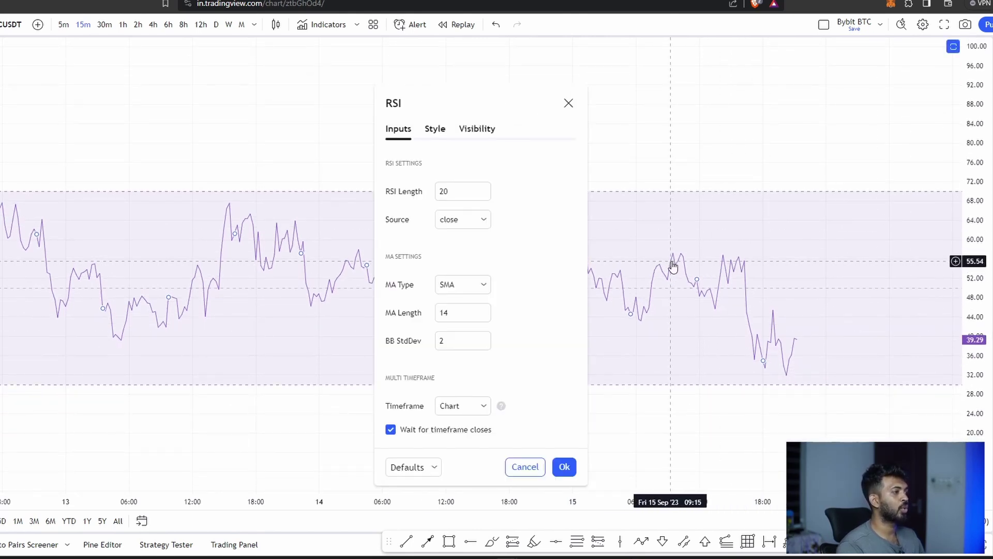
pyautogui.doubleClick(444, 192)
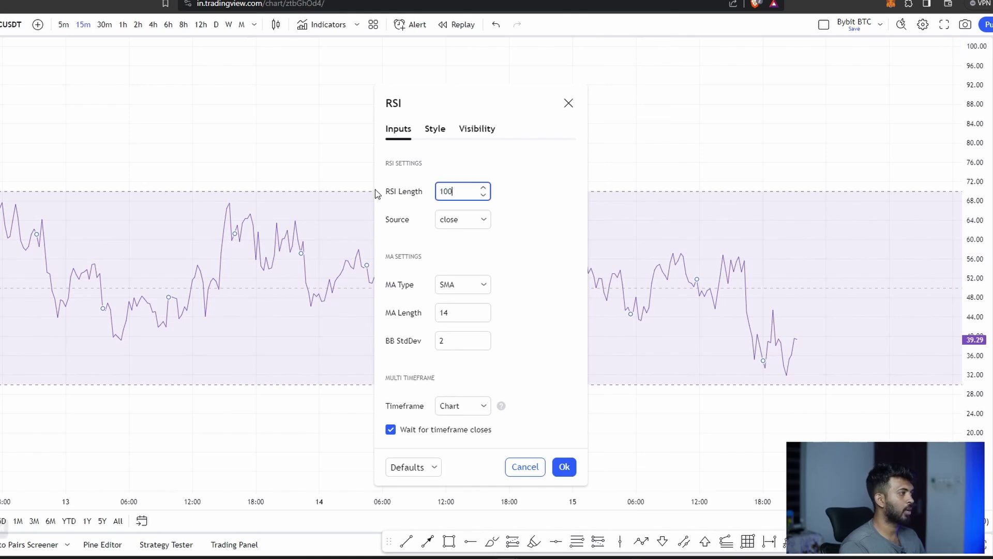
pyautogui.write('100')
pyautogui.click(564, 464)
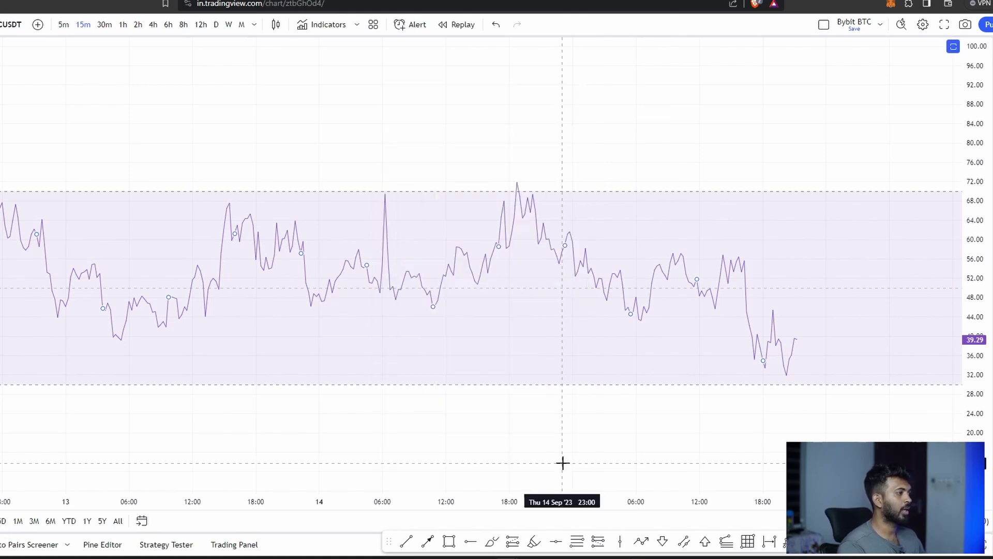
pyautogui.scroll(-6, 500, 230)
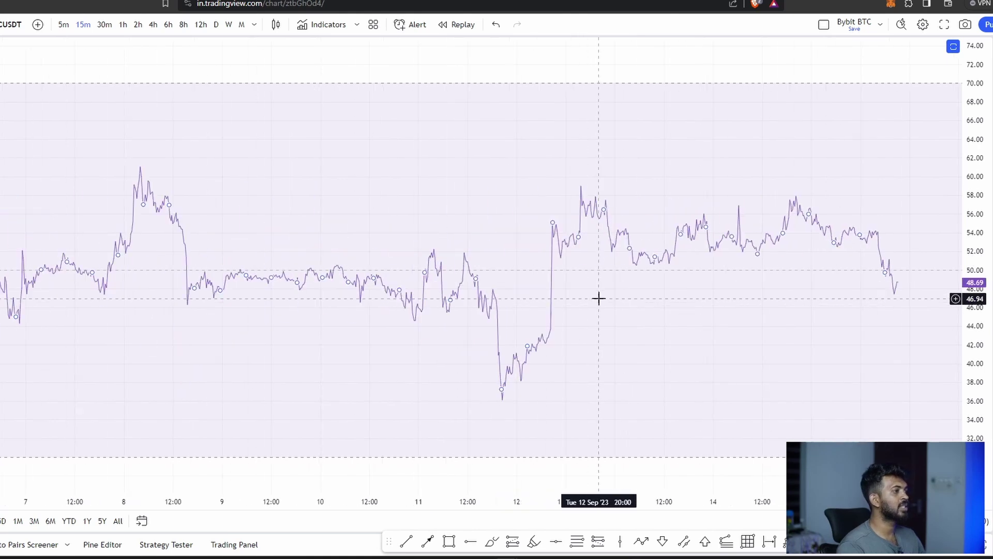
# - Set the RSI Length back to 14 in the indicator's inputs and apply the change
pyautogui.moveTo(958, 243); pyautogui.dragTo(980, 339)
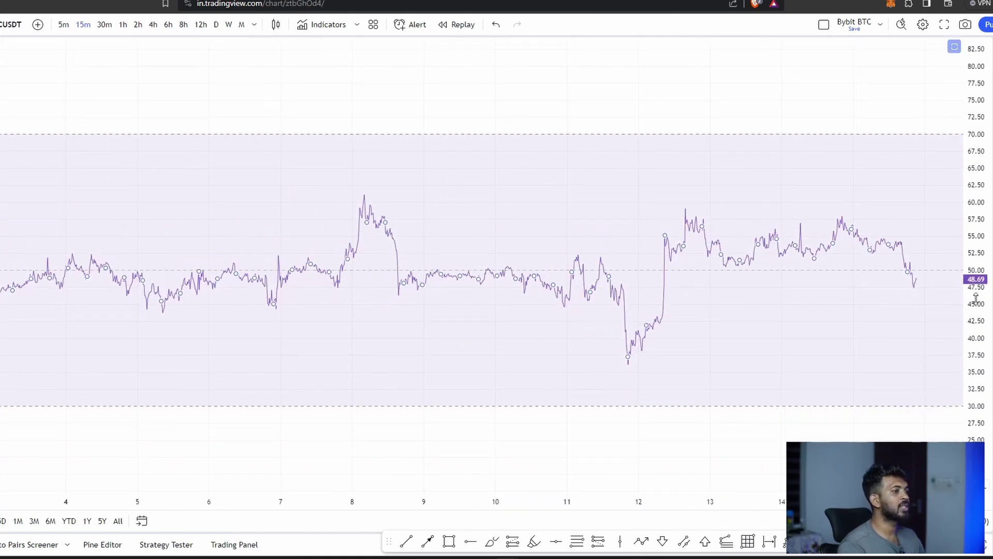
pyautogui.doubleClick(702, 229)
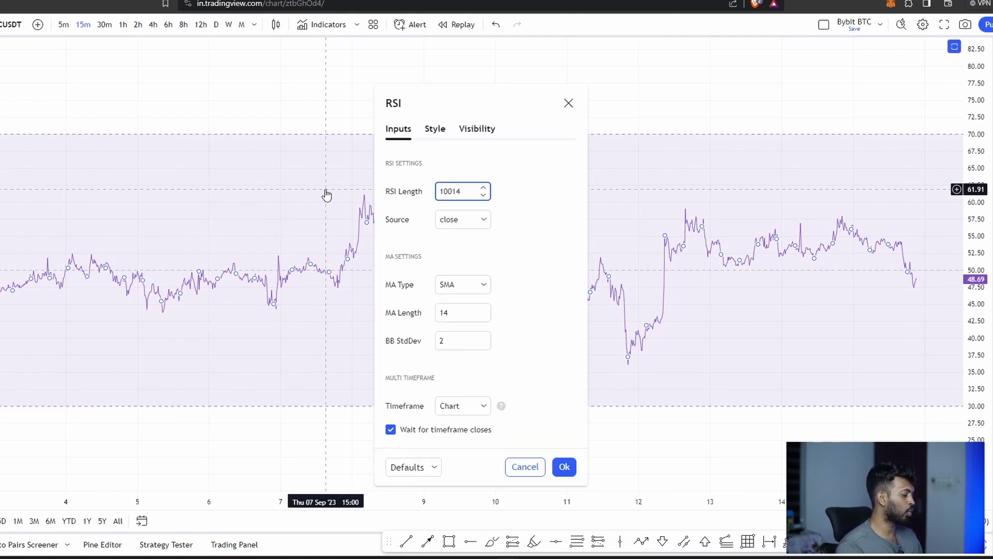
pyautogui.click(523, 263)
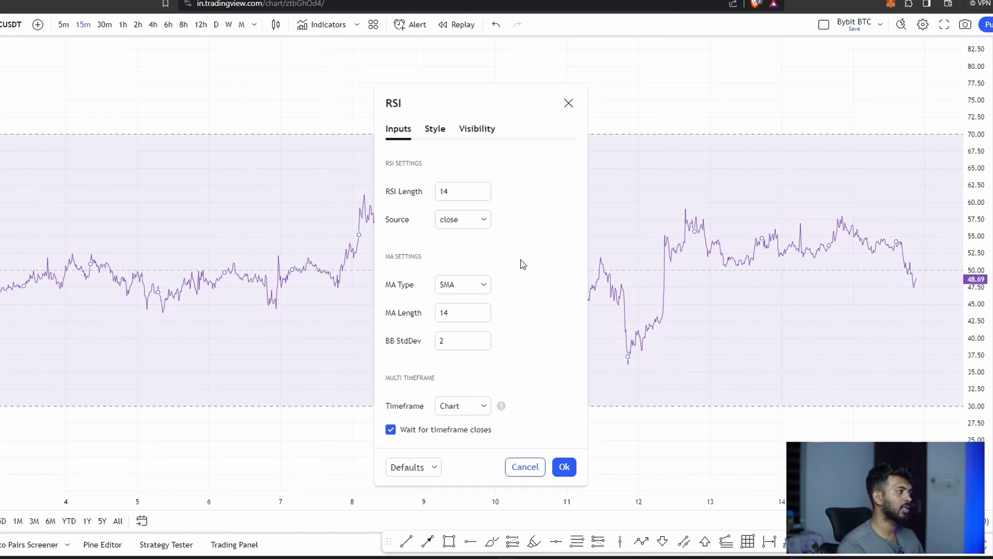
pyautogui.moveTo(512, 108); pyautogui.dragTo(579, 116)
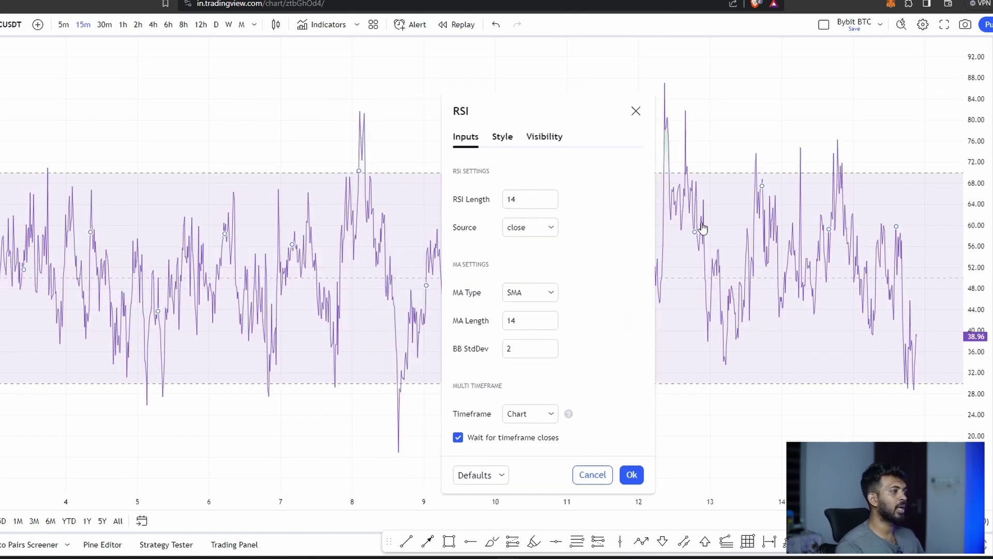
pyautogui.click(627, 481)
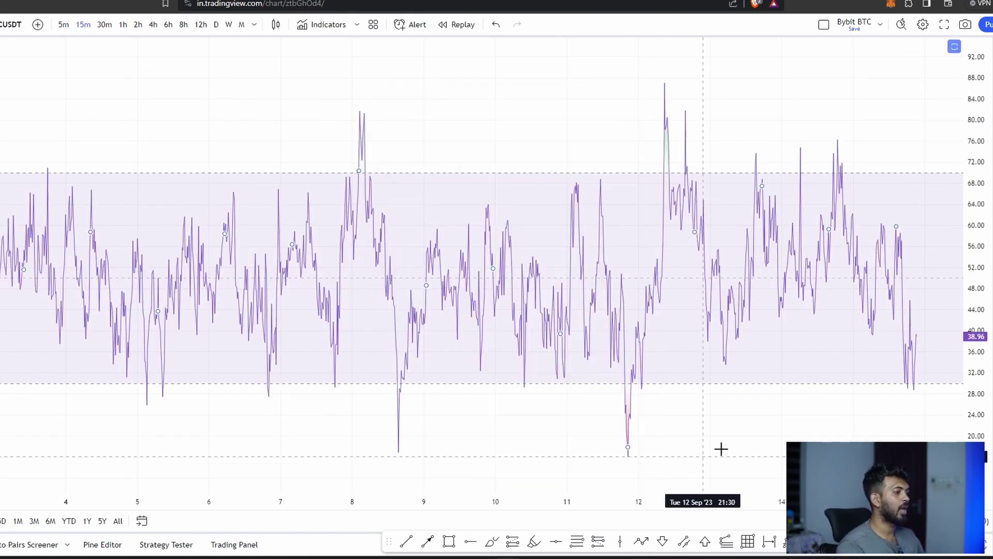
# - Inspect the RSI swings around the 70 and 30 levels and restore the price chart above the RSI pane
pyautogui.scroll(3, 895, 340)
pyautogui.scroll(5, 895, 337)
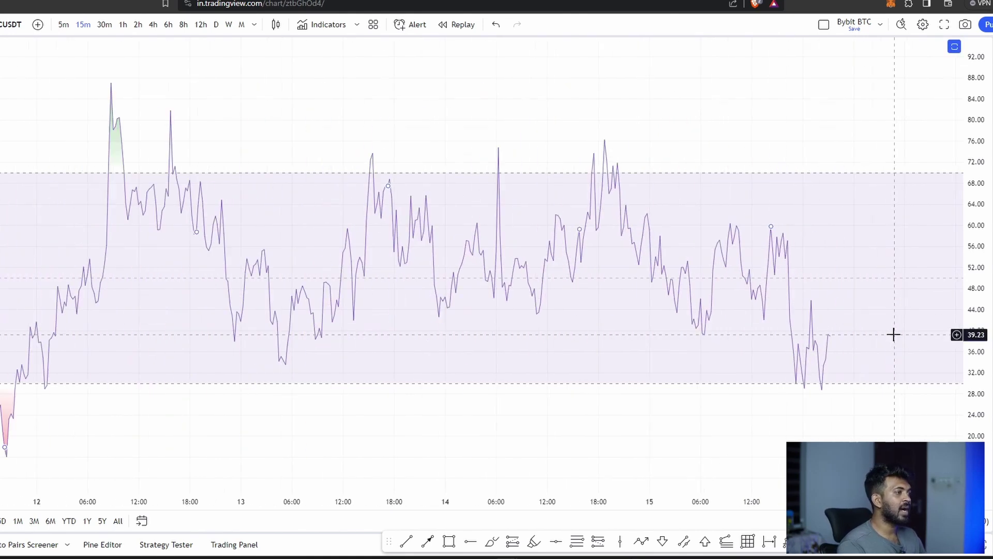
pyautogui.moveTo(779, 418); pyautogui.dragTo(800, 400)
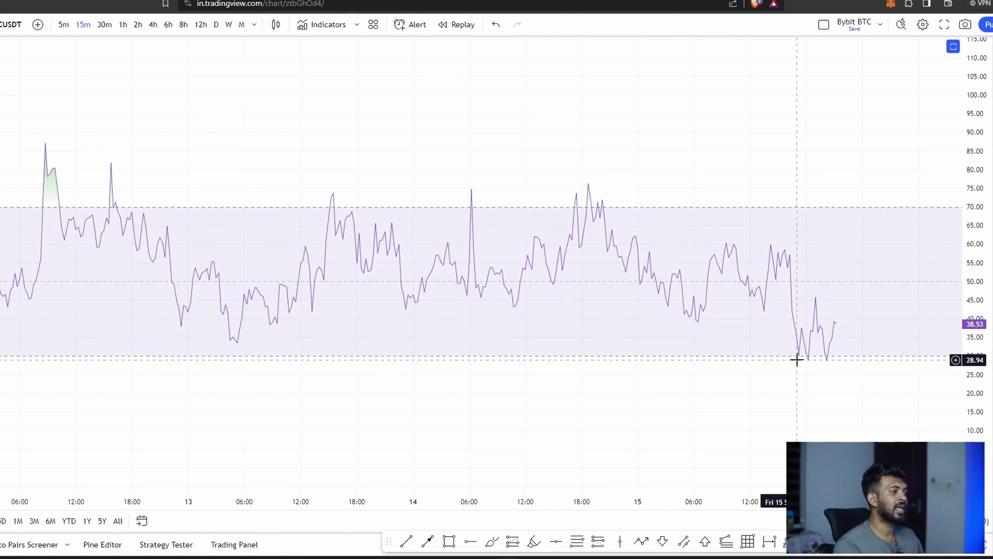
pyautogui.moveTo(588, 177); pyautogui.dragTo(905, 135)
pyautogui.hscroll(-5, 557, 366)
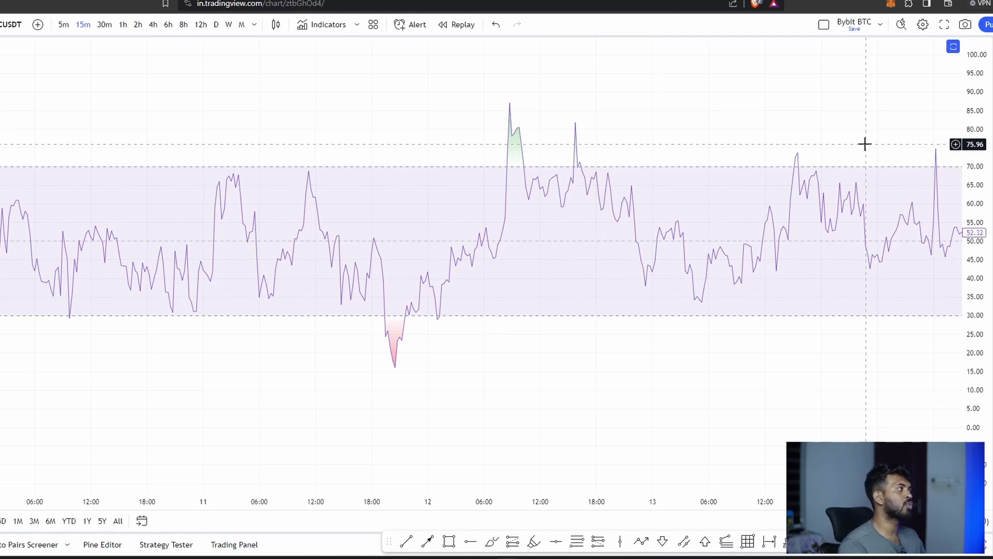
pyautogui.doubleClick(682, 125)
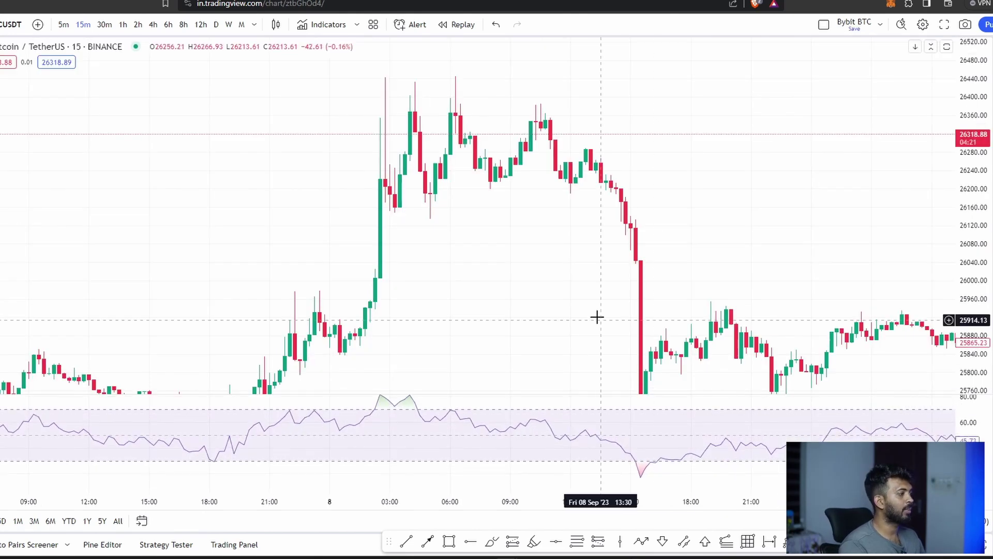
# - Mark the second overbought RSI peak on Fri 08 Sep '23 with a vertical line and compare it with the price candles
pyautogui.scroll(2, 603, 324)
pyautogui.moveTo(401, 299); pyautogui.dragTo(381, 332)
pyautogui.click(620, 541)
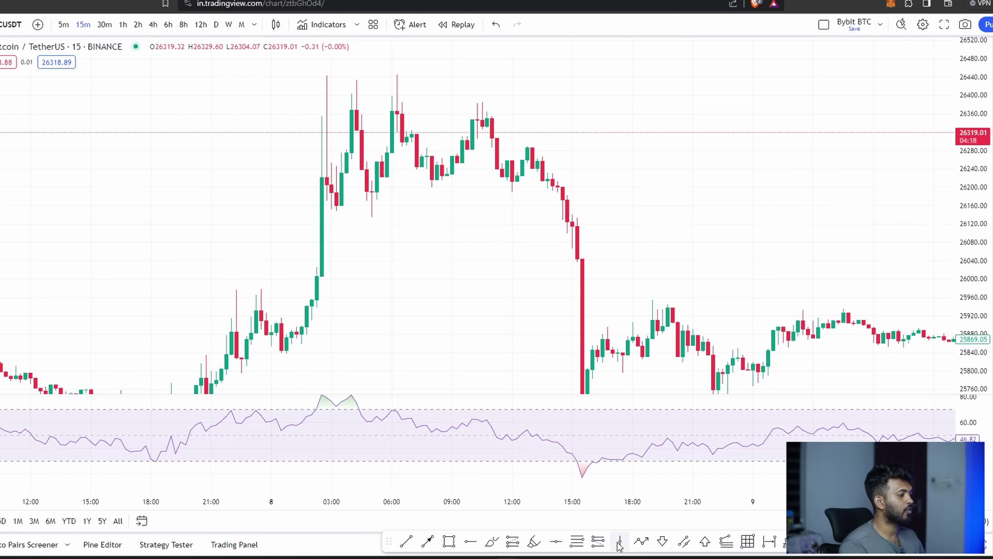
pyautogui.click(351, 401)
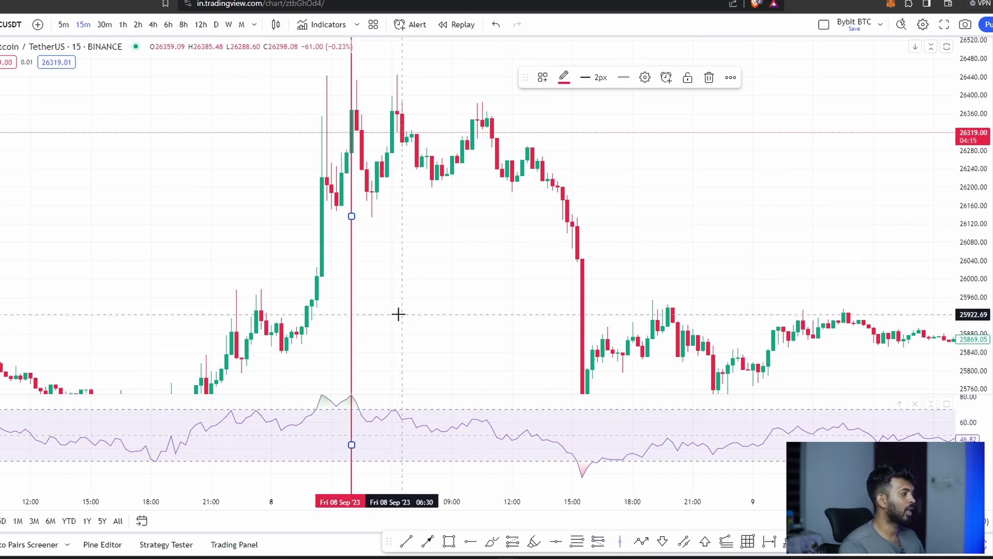
pyautogui.moveTo(393, 318); pyautogui.dragTo(392, 341)
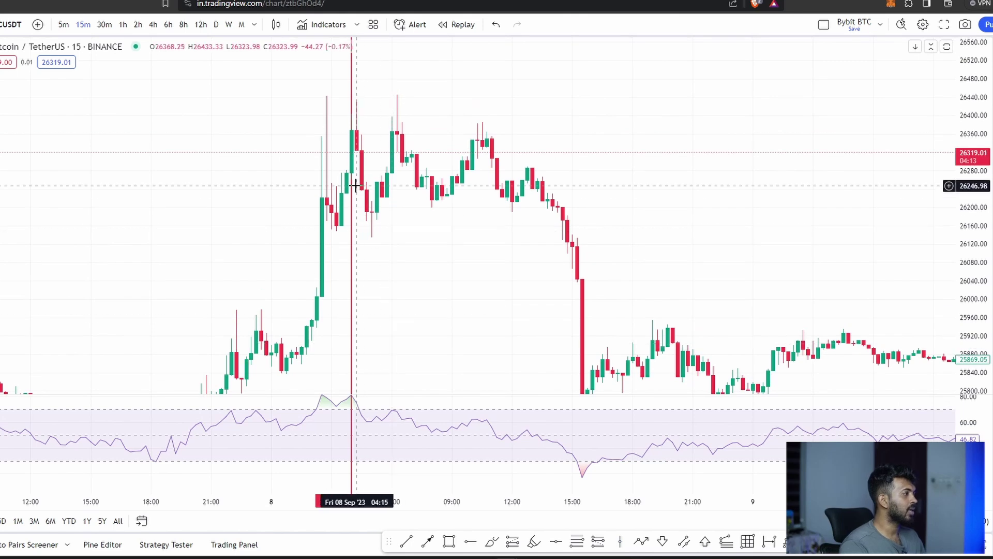
pyautogui.moveTo(410, 286); pyautogui.dragTo(393, 252)
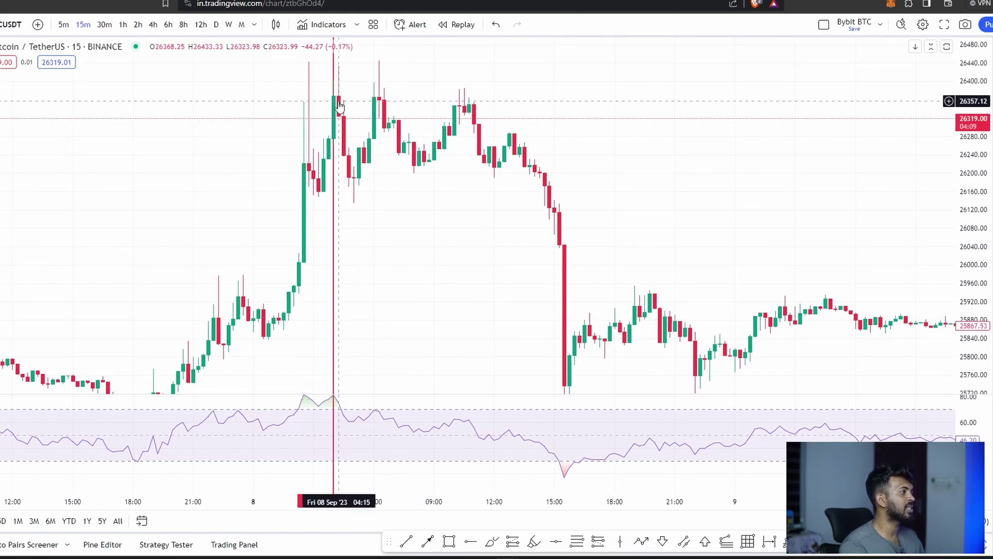
# - Draw a downward arrow from about 26210 to 25820 after the 8 September peak, and clear the drawings from the chart
pyautogui.click(427, 543)
pyautogui.click(374, 169)
pyautogui.click(509, 347)
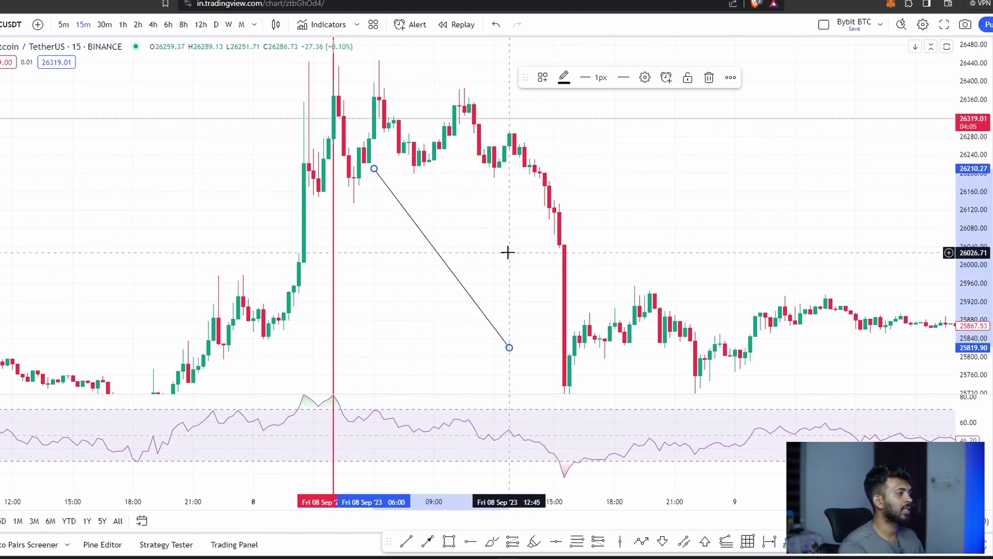
pyautogui.moveTo(508, 250); pyautogui.dragTo(473, 191)
pyautogui.hotkey('ctrl', 'alt', 'h')
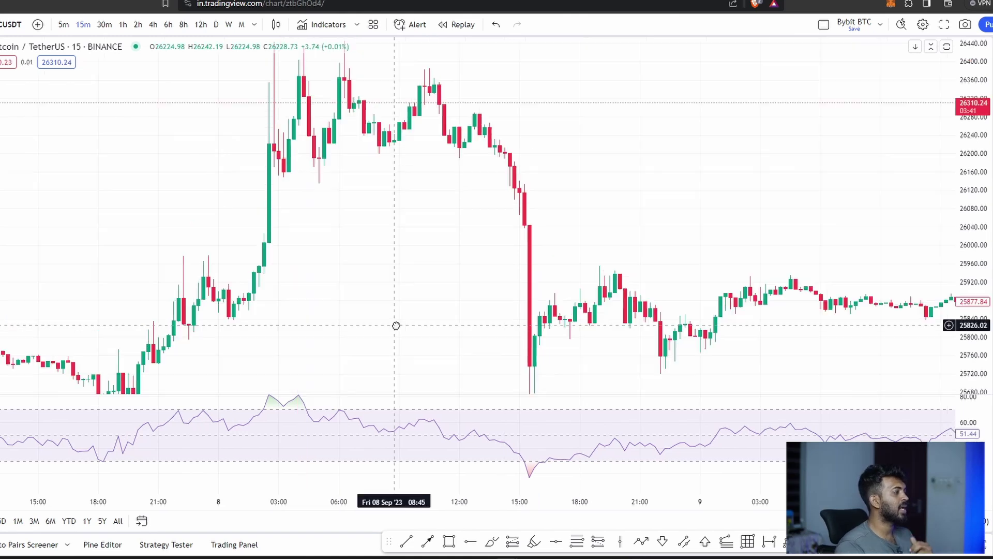
# - Place a vertical line at Fri 08 Sep '23 04:00, through the second RSI peak above 70
pyautogui.moveTo(395, 326); pyautogui.dragTo(400, 351)
pyautogui.click(620, 541)
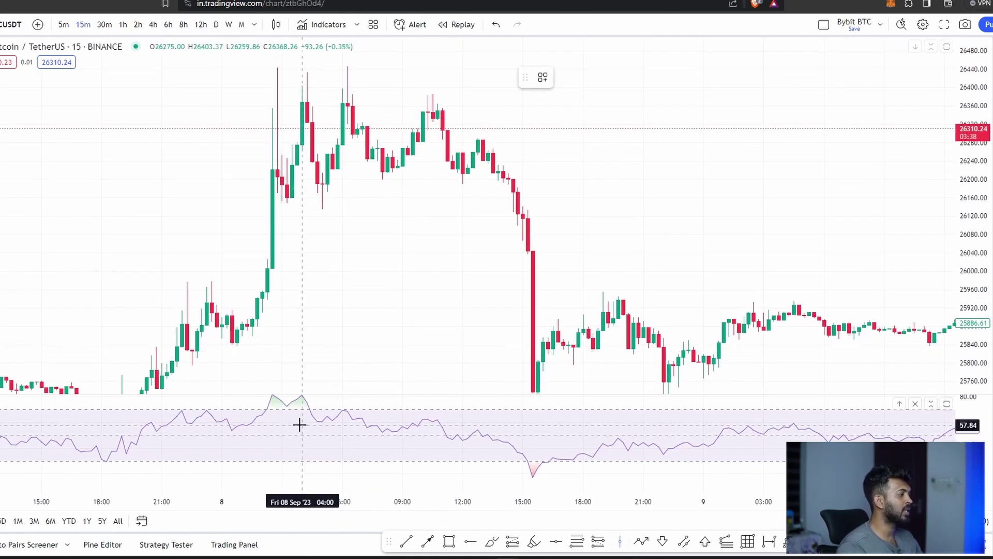
pyautogui.click(302, 373)
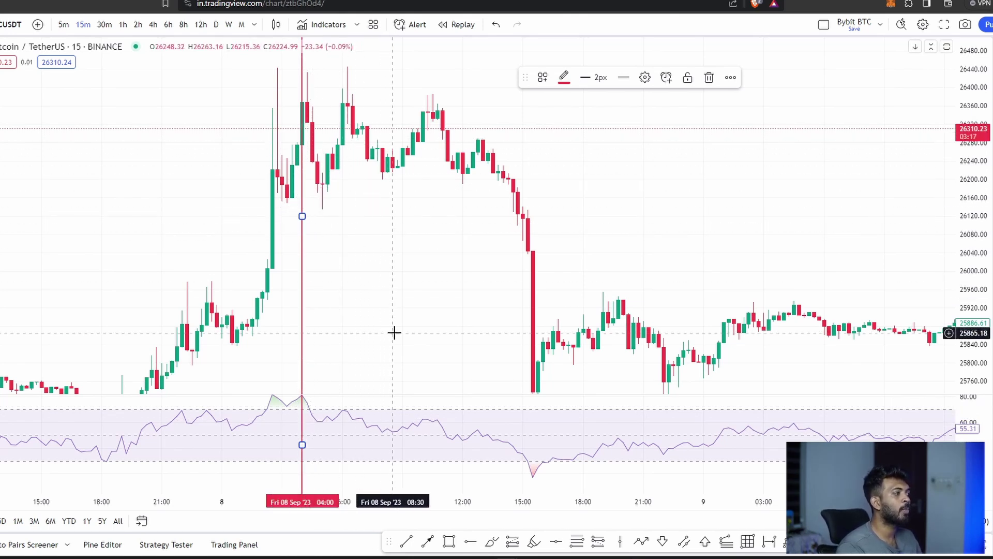
# - Place a vertical line at Wed 06 Sep '23 20:00, where the RSI dips below 30
pyautogui.moveTo(394, 333); pyautogui.dragTo(781, 169)
pyautogui.moveTo(217, 294); pyautogui.dragTo(548, 264)
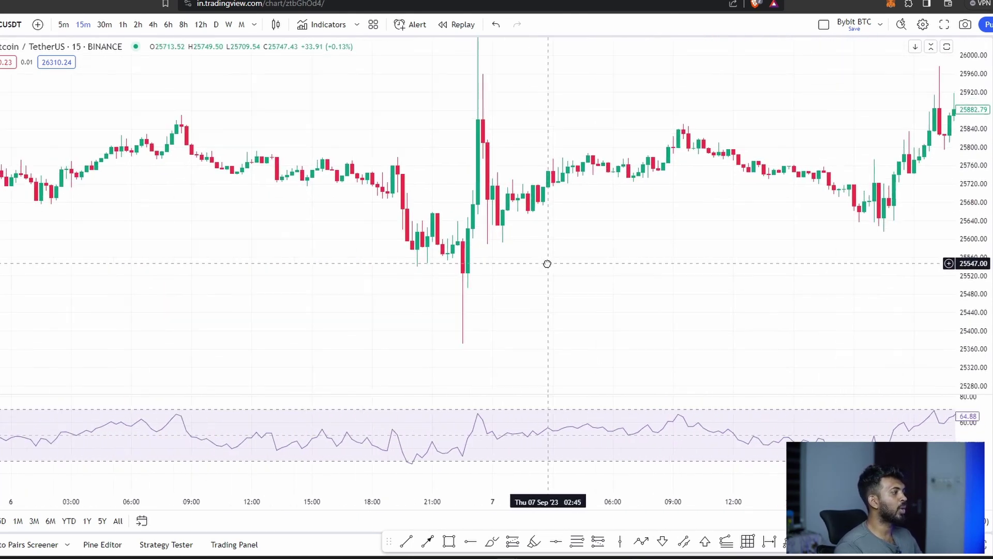
pyautogui.moveTo(439, 304); pyautogui.dragTo(417, 330)
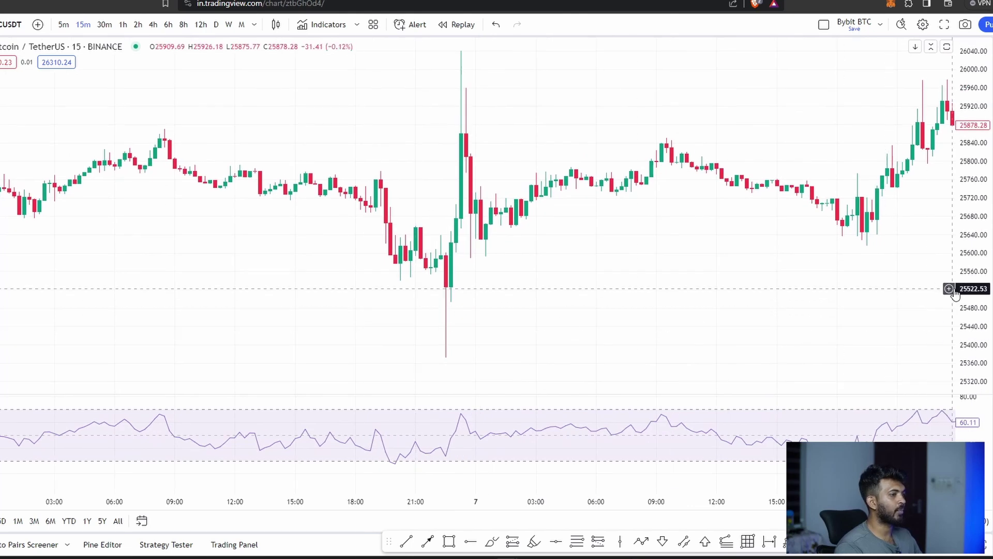
pyautogui.moveTo(956, 291); pyautogui.dragTo(963, 260)
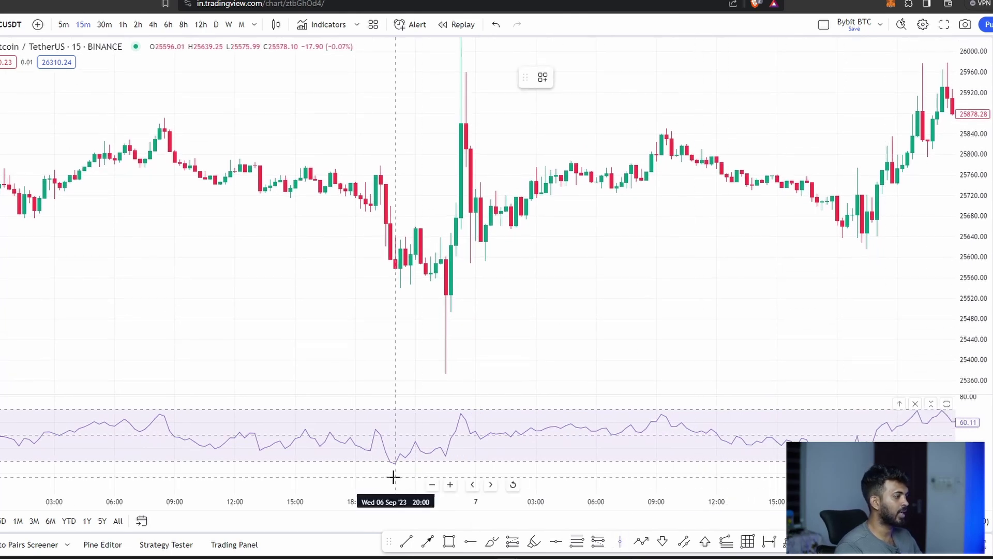
pyautogui.hotkey('alt', 'v')
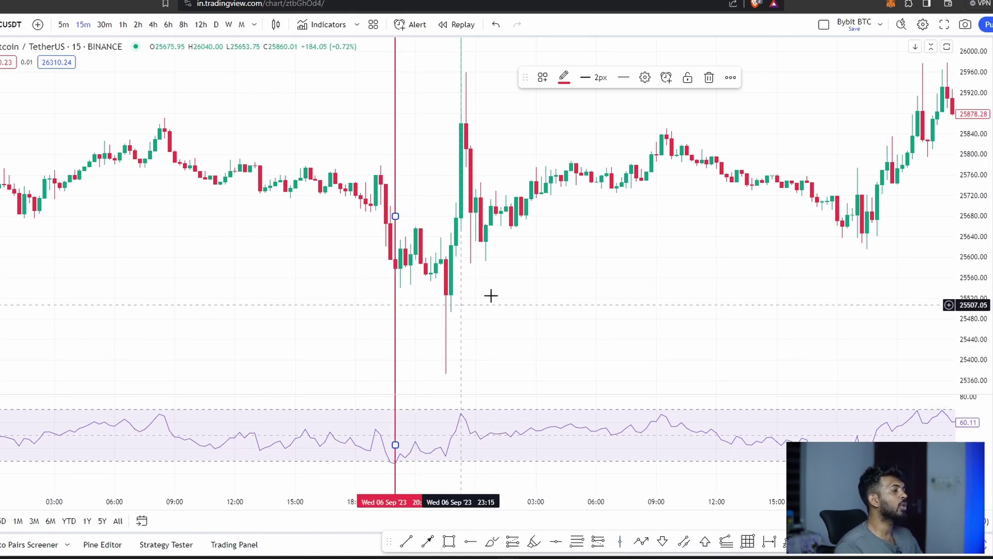
# - Examine how price moves around the 6 and 8 September vertical lines compared with the RSI dip and peak
pyautogui.moveTo(572, 278); pyautogui.dragTo(482, 316)
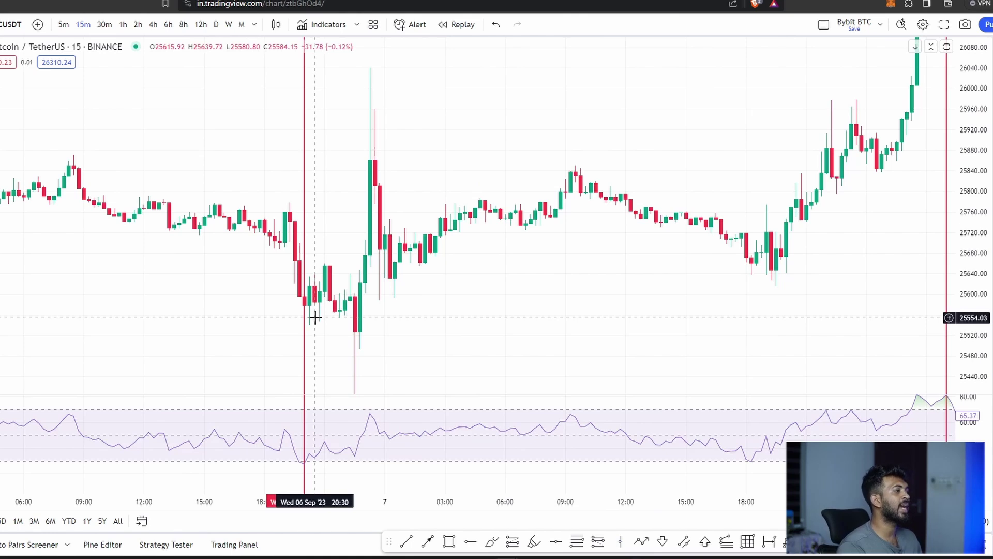
pyautogui.scroll(-5, 315, 317)
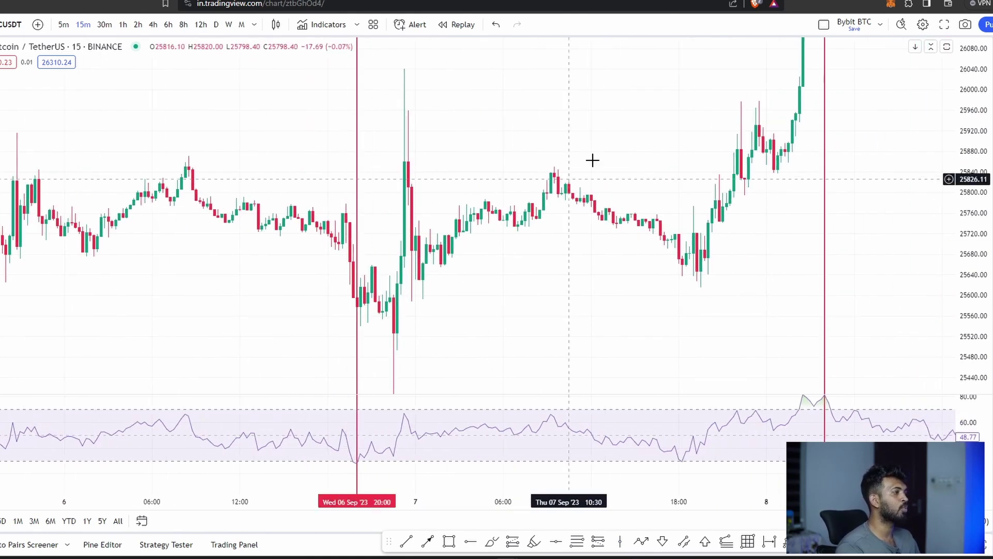
pyautogui.hscroll(3, 572, 185)
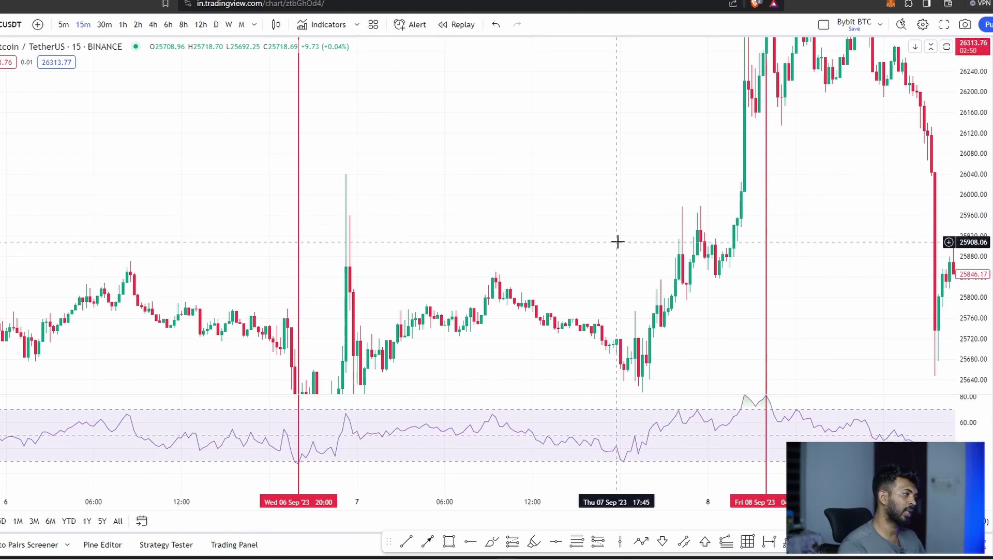
pyautogui.hscroll(-1, 614, 242)
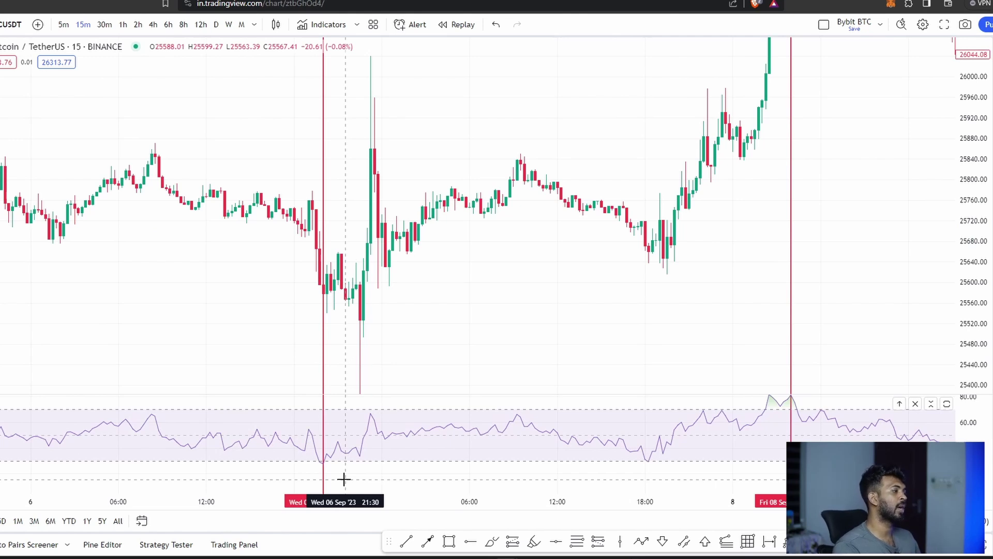
pyautogui.hscroll(6, 719, 350)
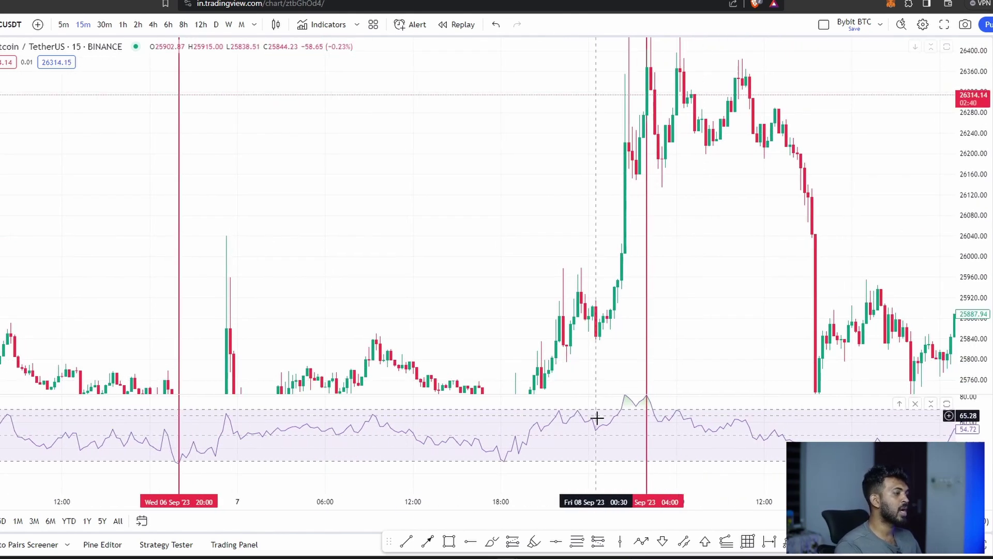
pyautogui.hscroll(5, 599, 420)
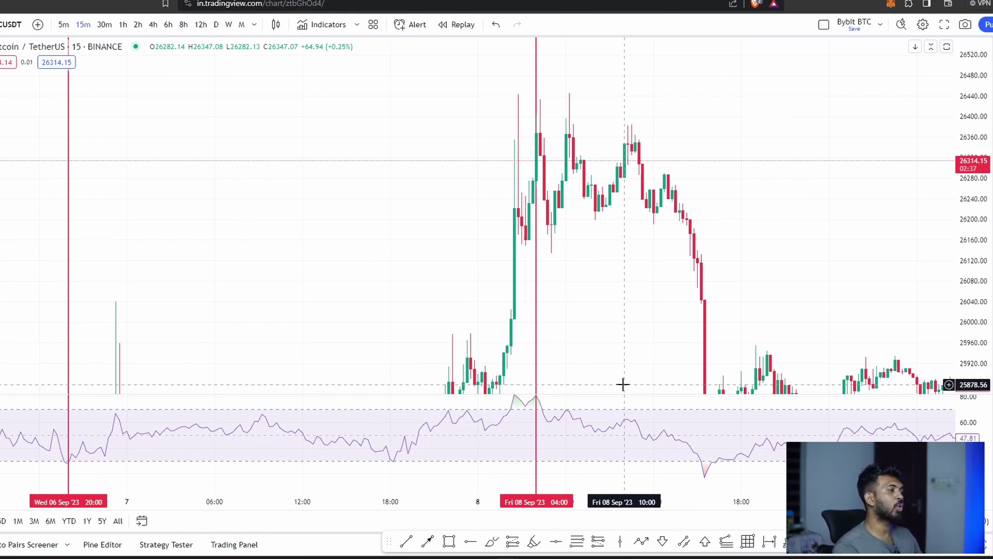
pyautogui.moveTo(615, 359); pyautogui.dragTo(734, 199)
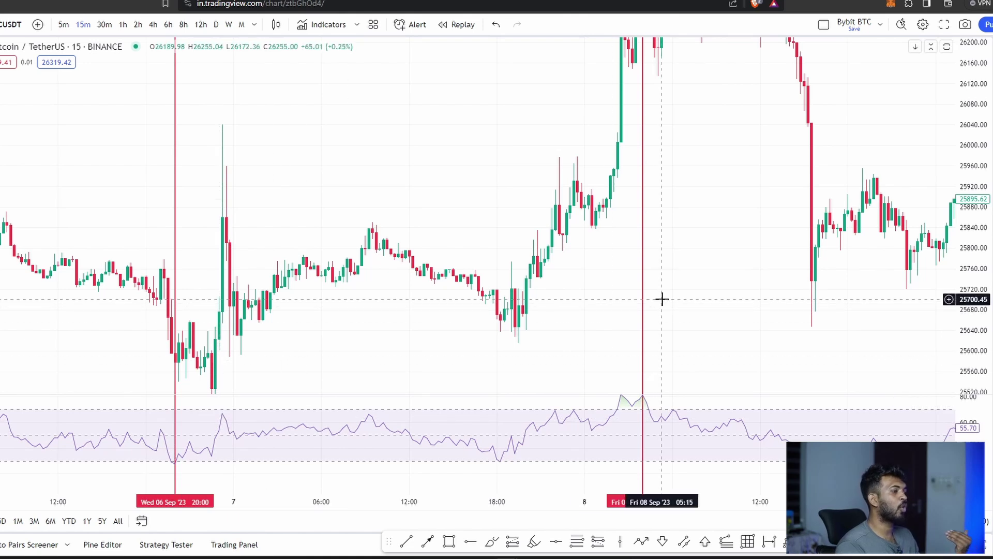
pyautogui.moveTo(721, 149); pyautogui.dragTo(619, 210)
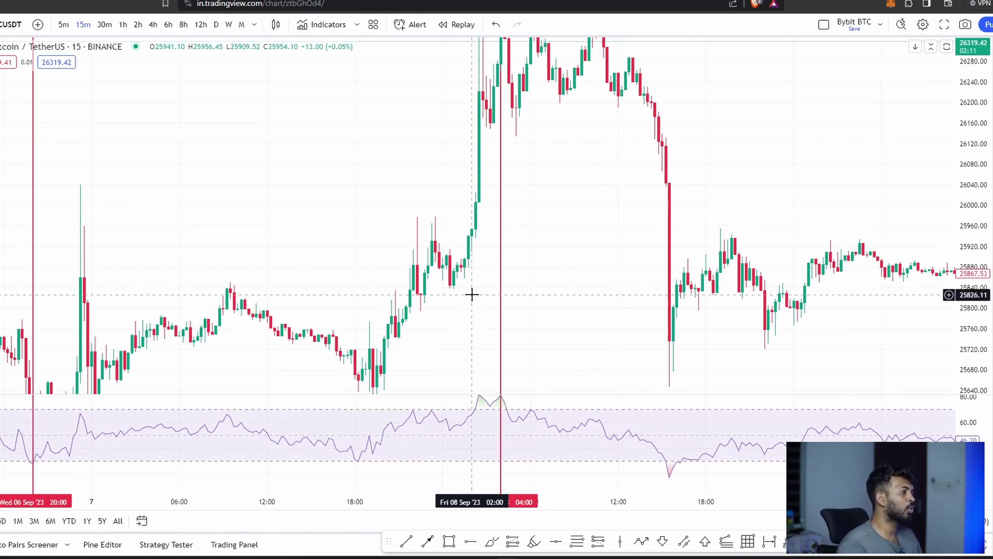
pyautogui.moveTo(537, 284); pyautogui.dragTo(511, 354)
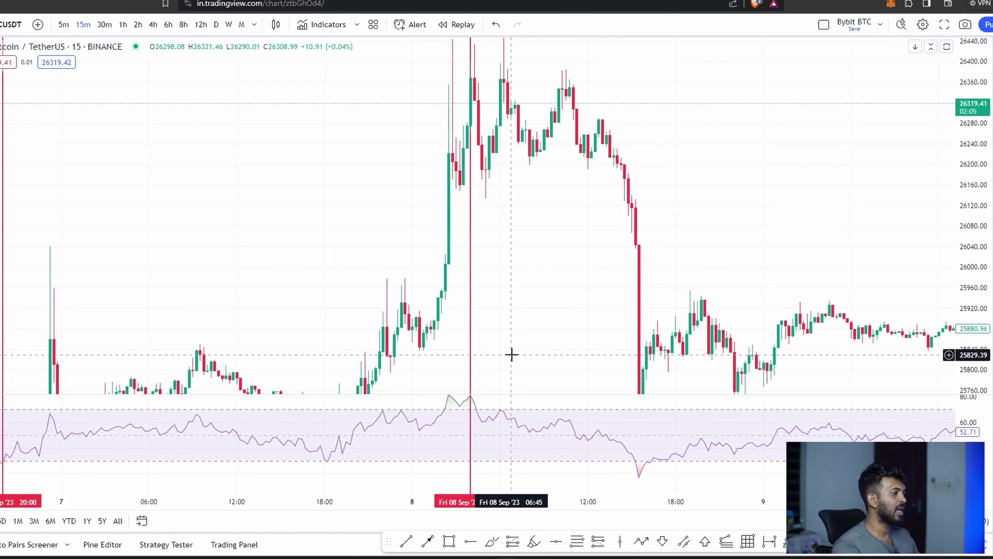
pyautogui.moveTo(570, 318); pyautogui.dragTo(801, 113)
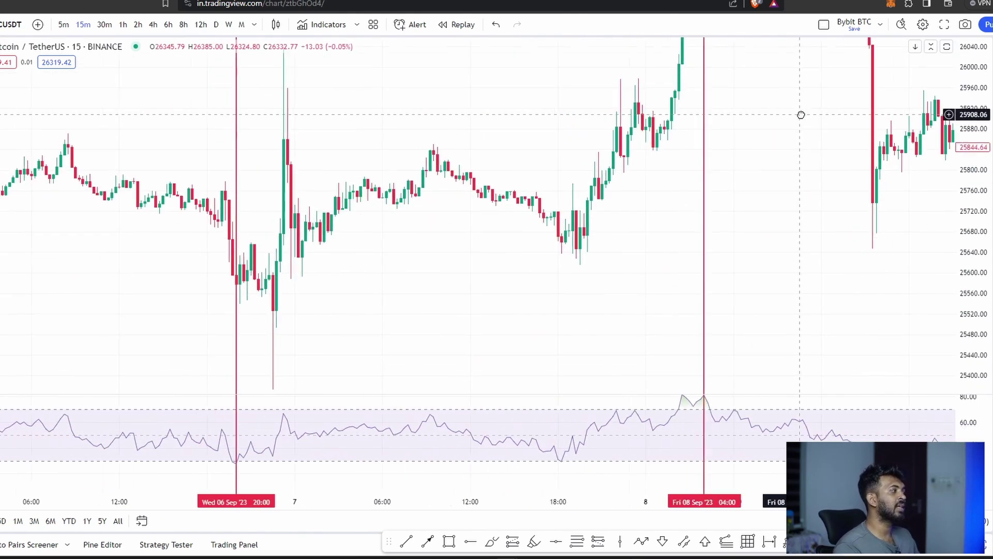
# - Place a vertical line at Tue 12 Sep '23 08:45, where the RSI rises above 70, and view the surrounding candles
pyautogui.moveTo(763, 182); pyautogui.dragTo(486, 417)
pyautogui.rightClick(472, 326)
pyautogui.click(470, 231)
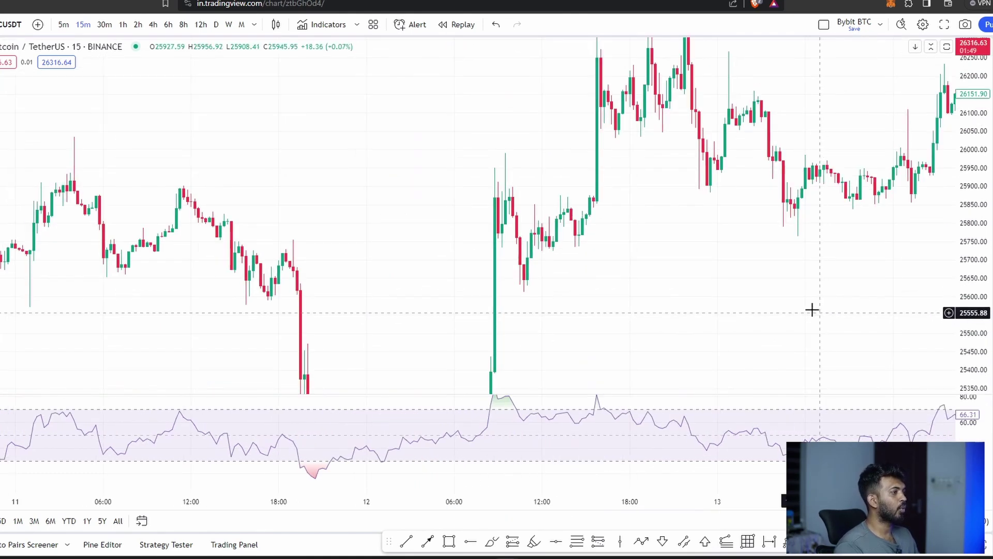
pyautogui.scroll(2, 683, 312)
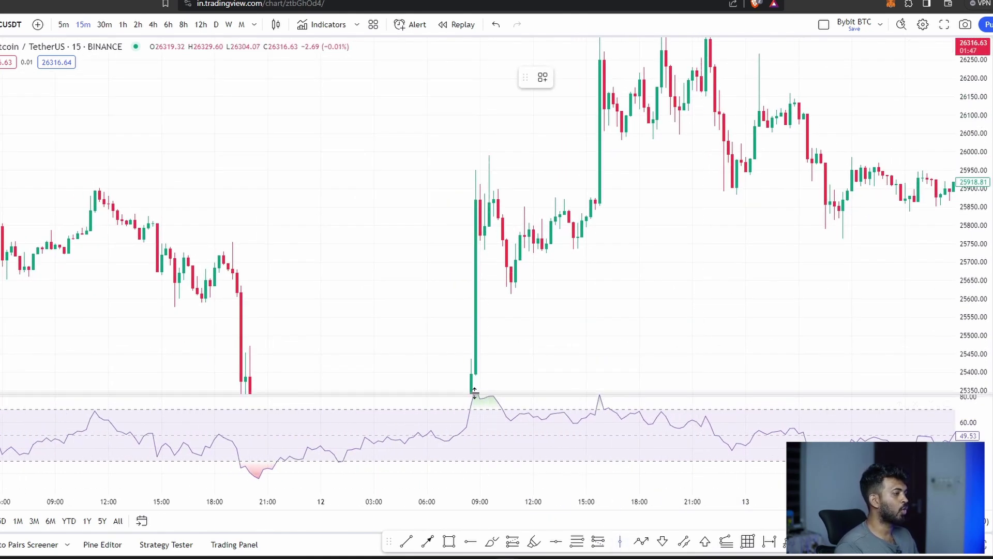
pyautogui.click(475, 444)
pyautogui.moveTo(604, 338); pyautogui.dragTo(654, 233)
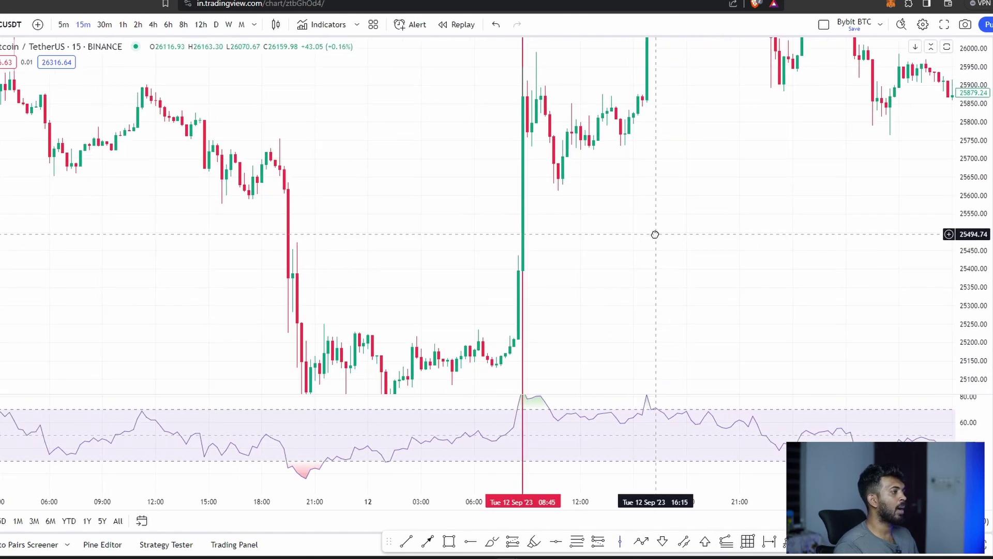
pyautogui.moveTo(574, 326); pyautogui.dragTo(522, 367)
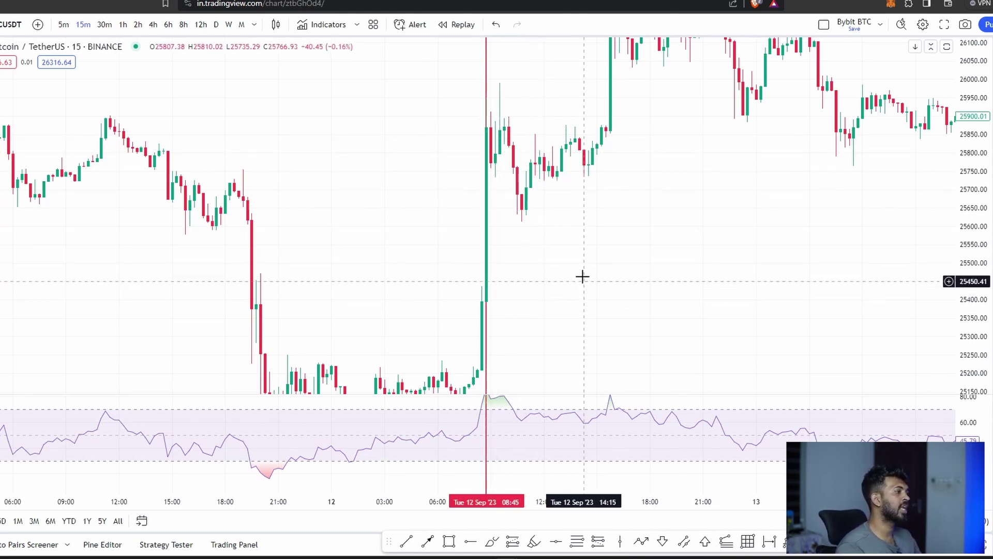
# - Compare price movement with the RSI around the 12 September vertical line and the 11 September dip, back to the 6 and 8 September lines
pyautogui.moveTo(598, 193); pyautogui.dragTo(559, 348)
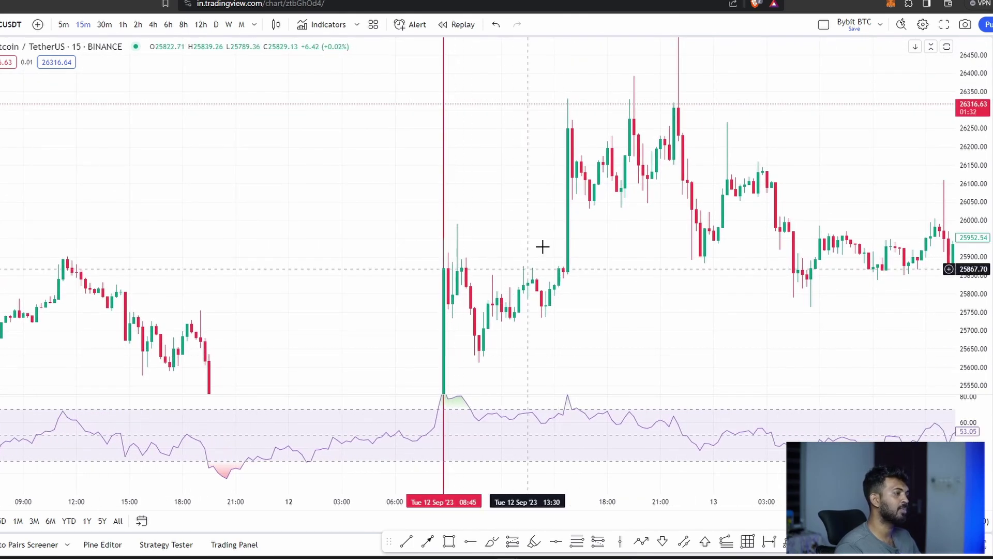
pyautogui.moveTo(590, 359); pyautogui.dragTo(744, 235)
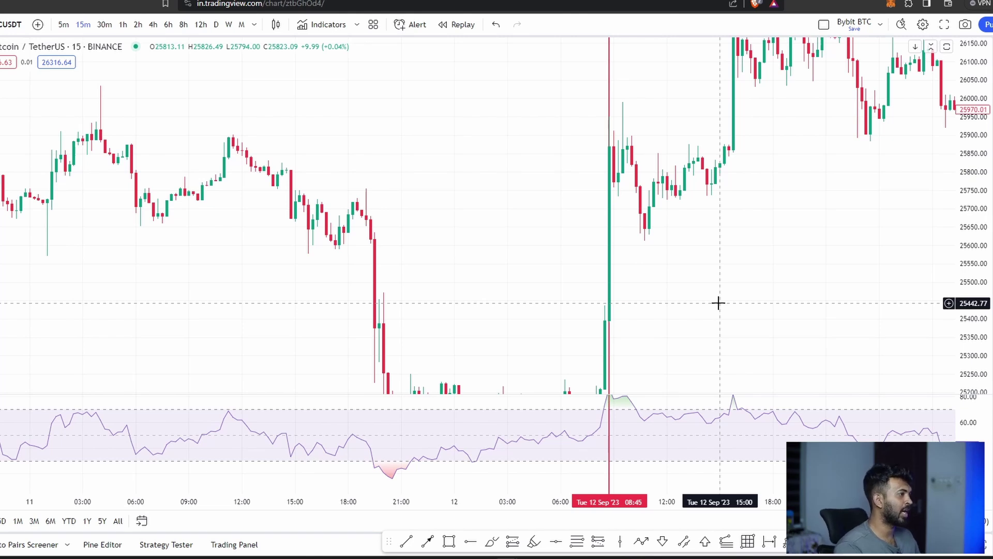
pyautogui.moveTo(765, 310); pyautogui.dragTo(785, 122)
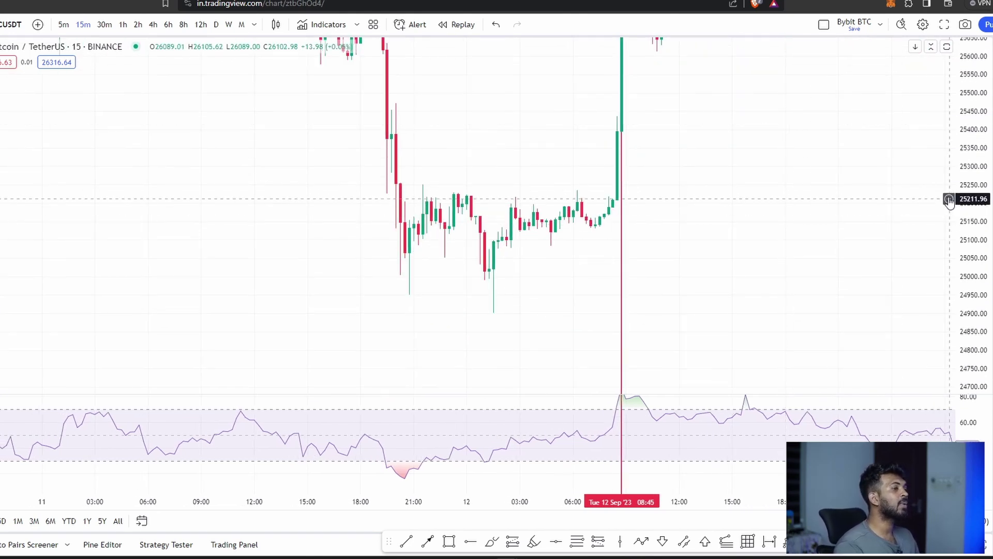
pyautogui.scroll(-3, 973, 210)
pyautogui.scroll(-8, 879, 285)
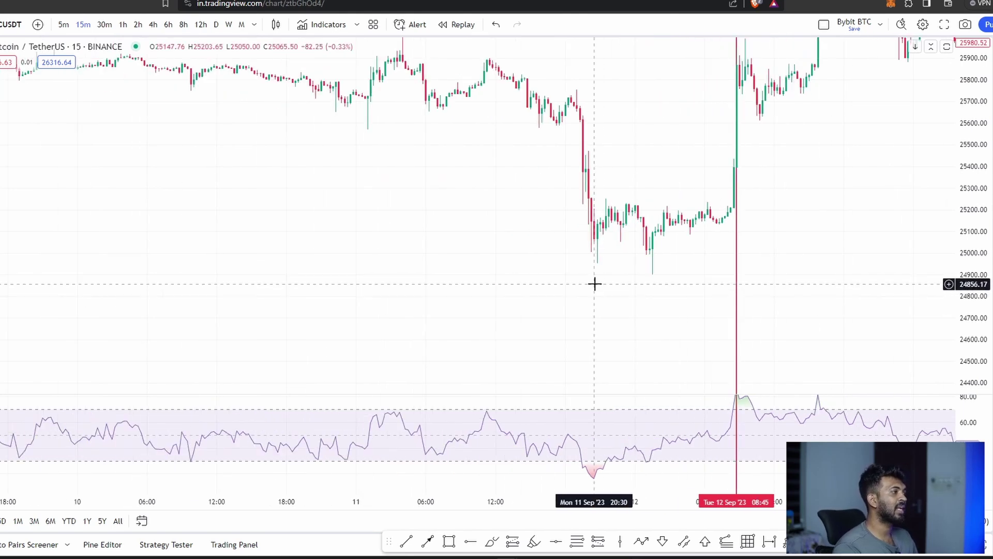
pyautogui.moveTo(516, 186); pyautogui.dragTo(667, 311)
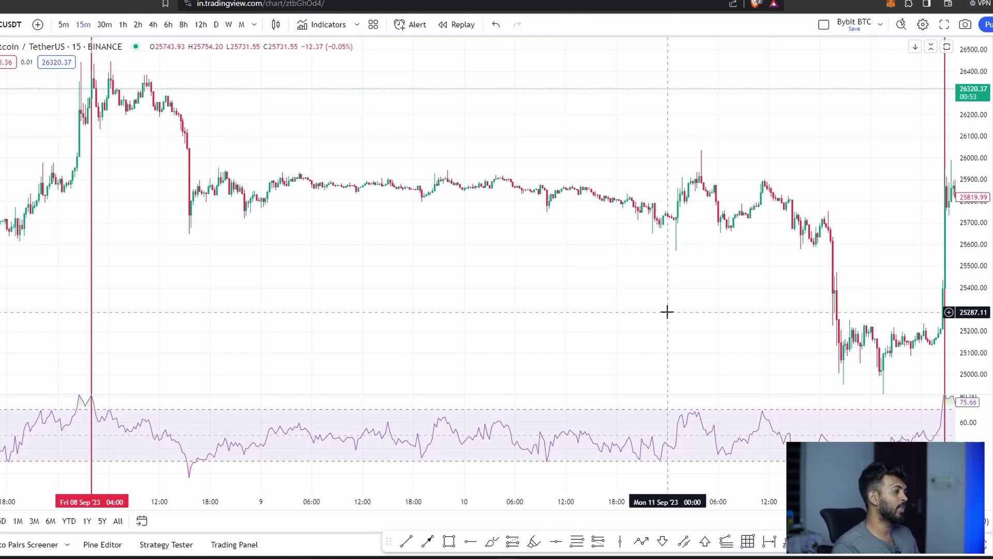
pyautogui.scroll(-5, 632, 306)
pyautogui.moveTo(538, 309); pyautogui.dragTo(730, 273)
pyautogui.scroll(5, 730, 272)
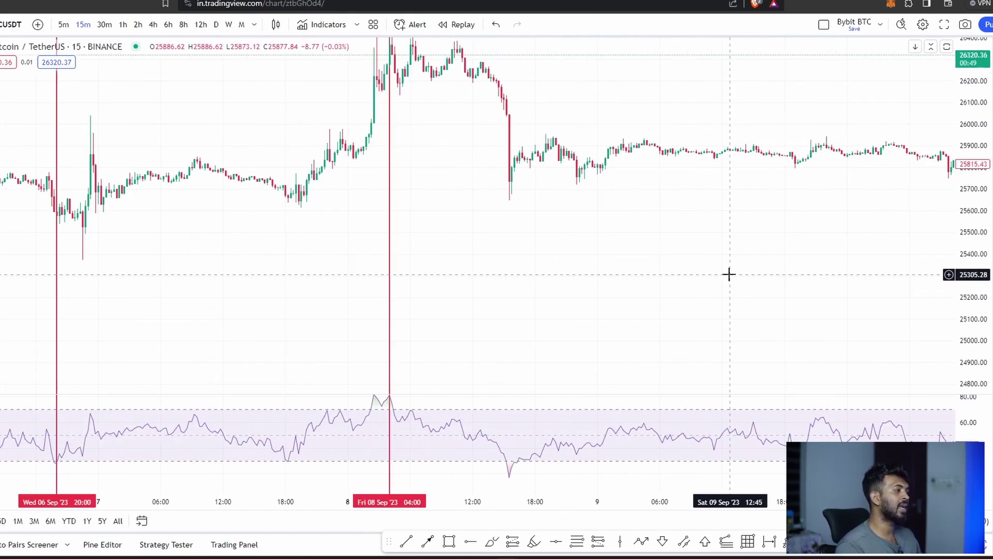